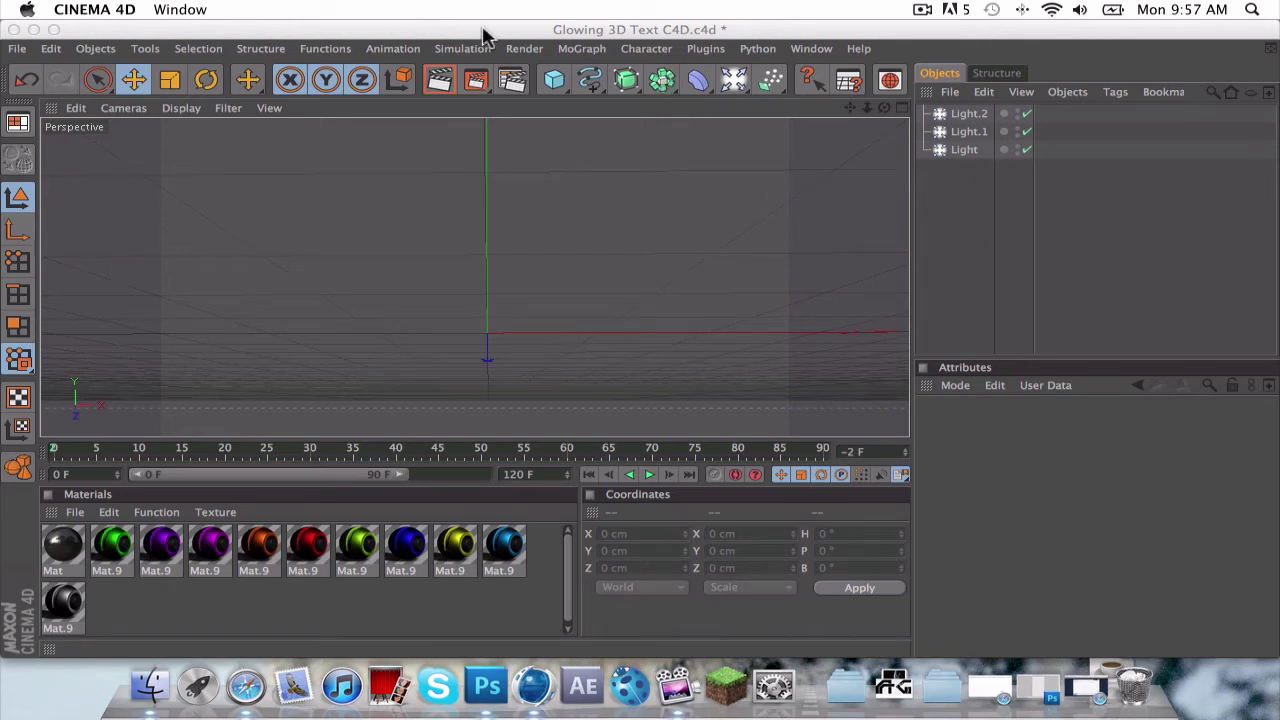
# - Add a MoText object to the scene and set its text to MARBLE
pyautogui.click(415, 35)
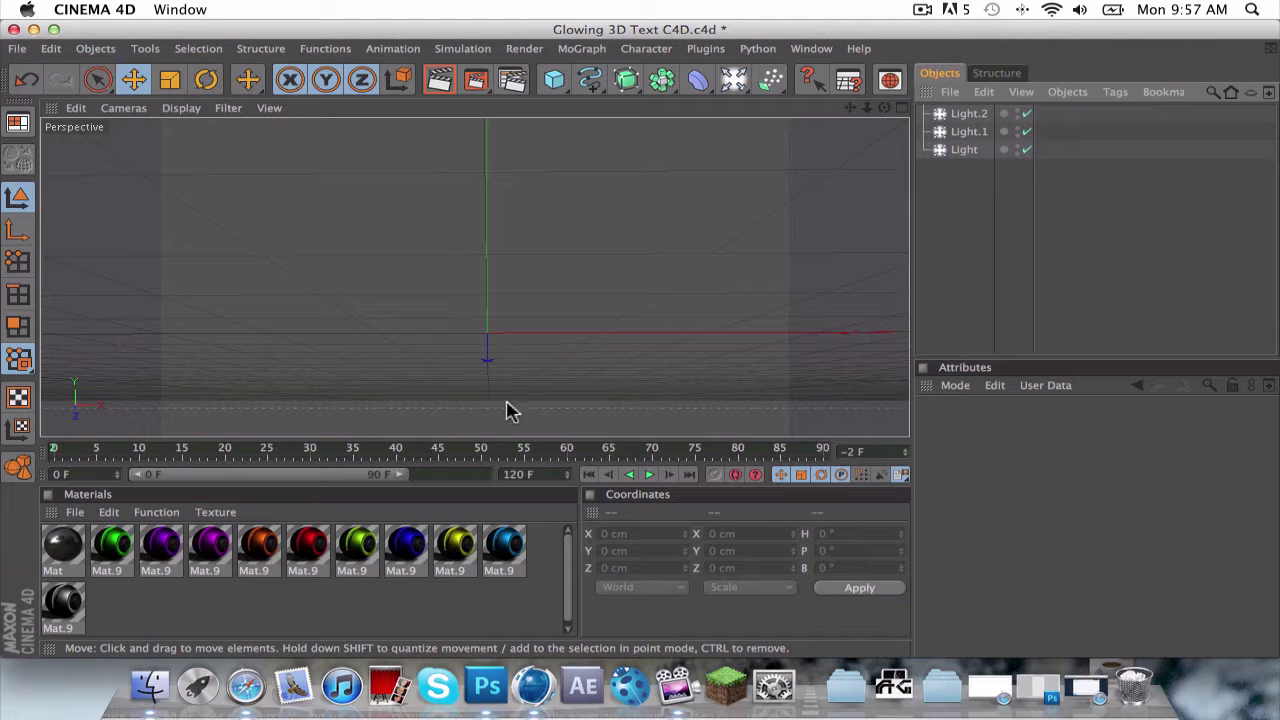
pyautogui.click(597, 50)
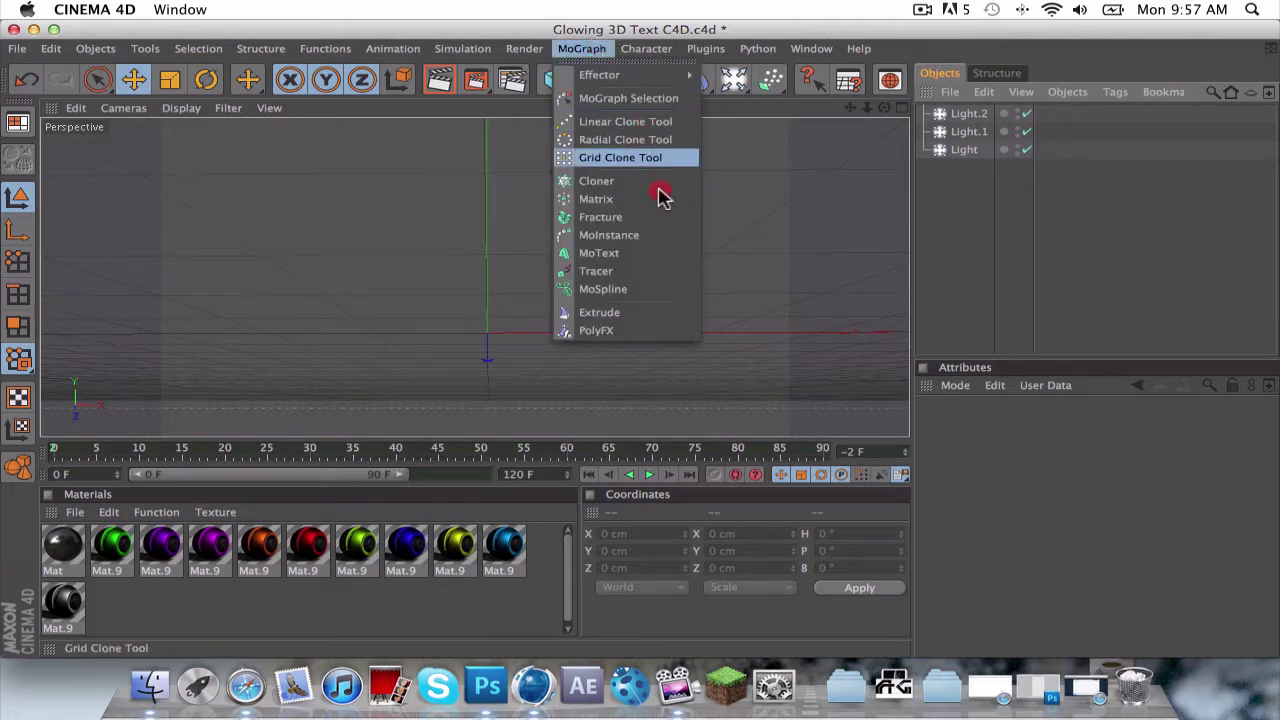
pyautogui.click(605, 47)
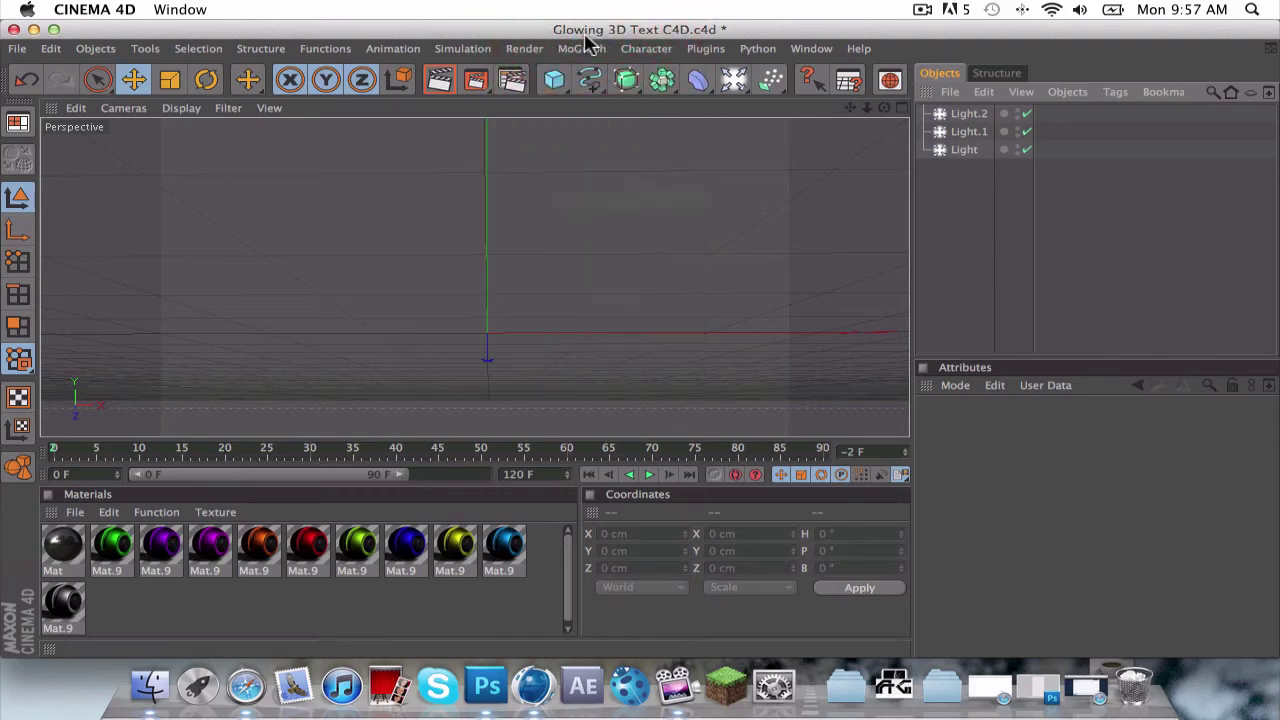
pyautogui.moveTo(584, 50); pyautogui.dragTo(652, 258)
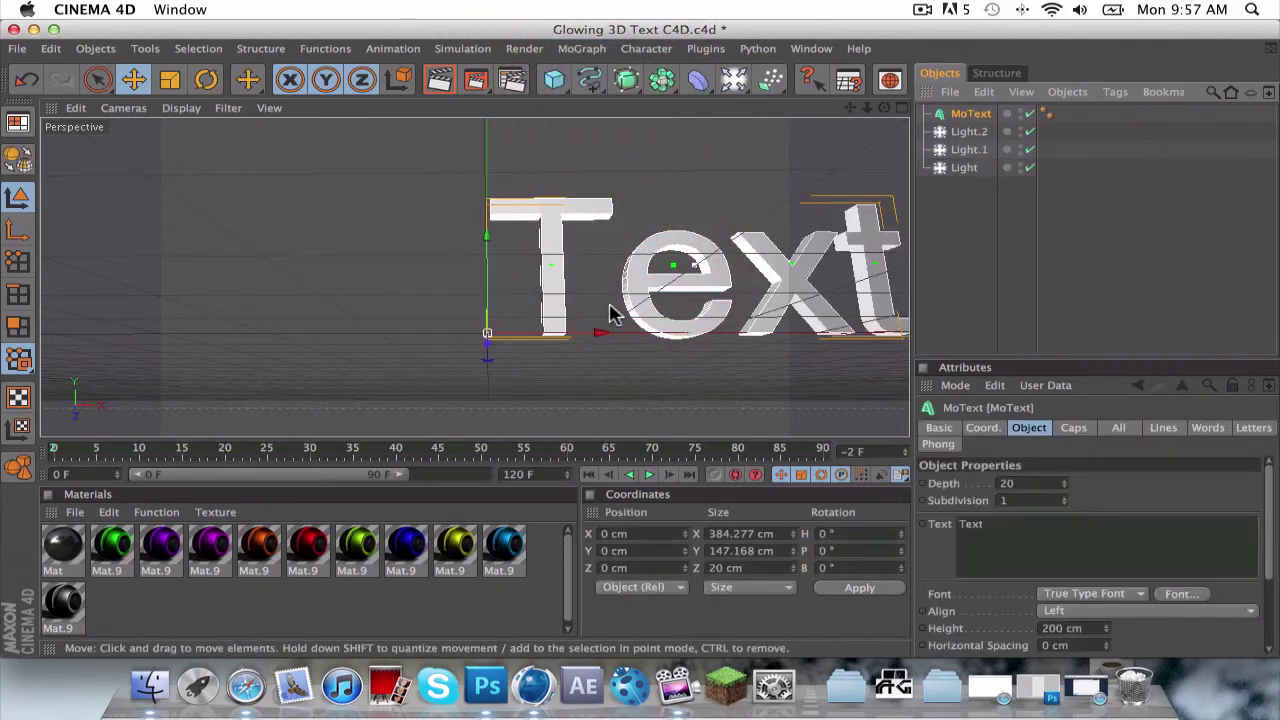
pyautogui.doubleClick(1070, 540)
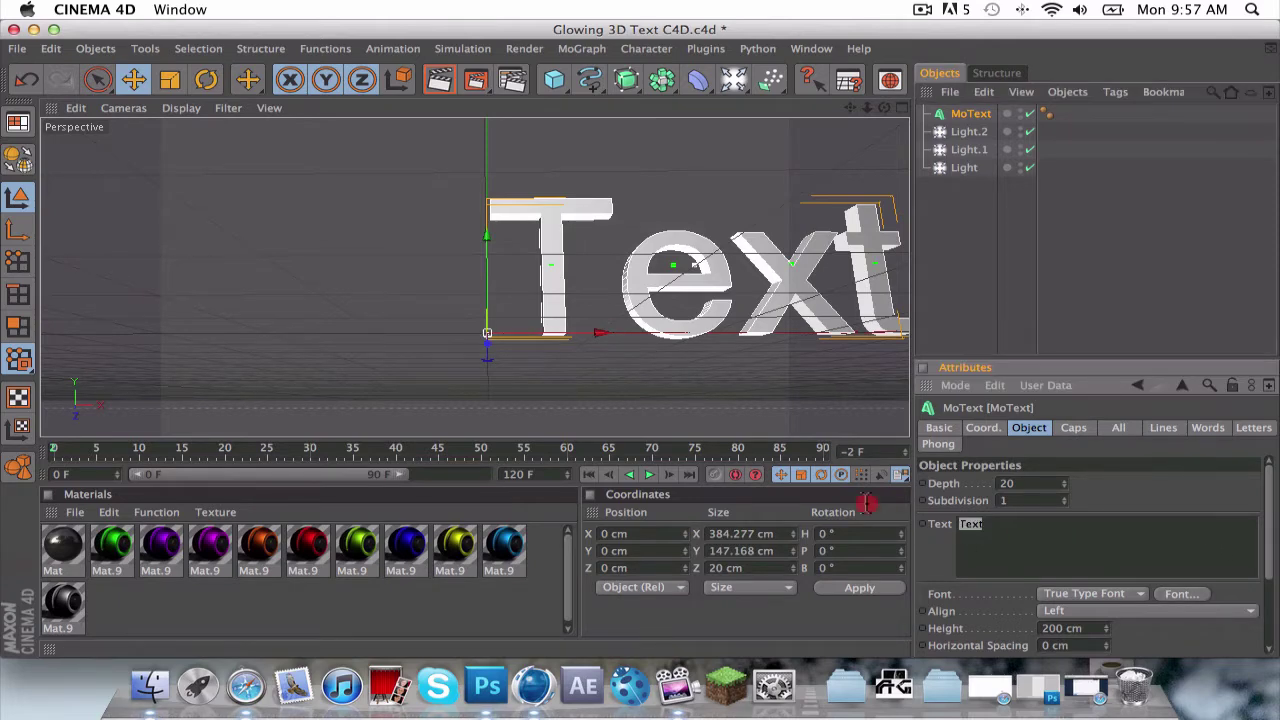
pyautogui.write('MARB')
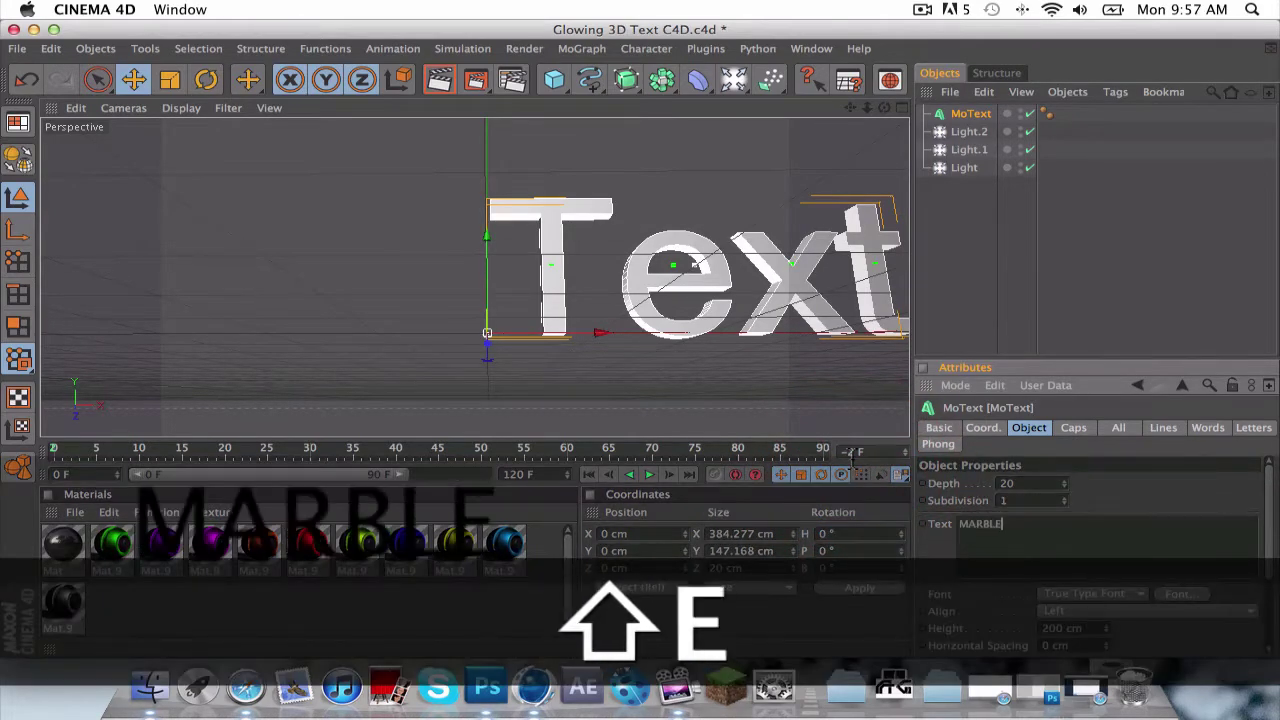
pyautogui.write('LE')
pyautogui.click(1100, 425)
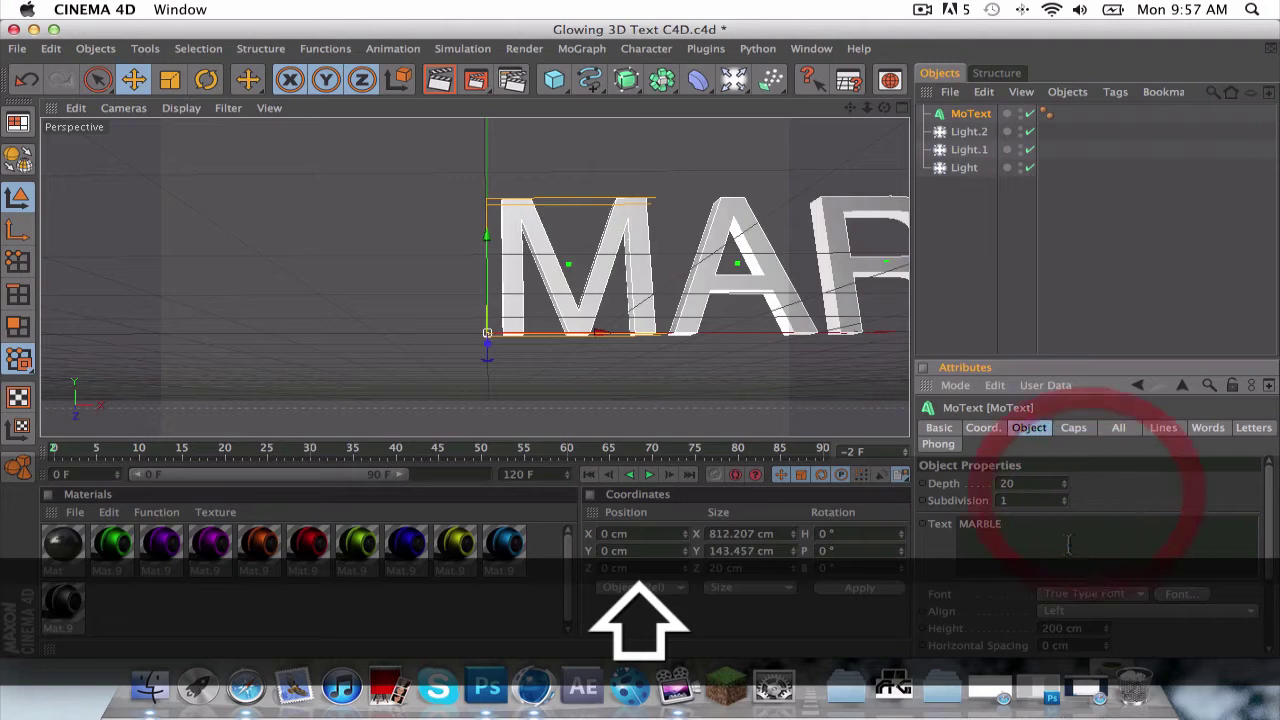
# - Set the MARBLE text's alignment to Middle and its depth to 200
pyautogui.click(1100, 610)
pyautogui.click(1104, 572)
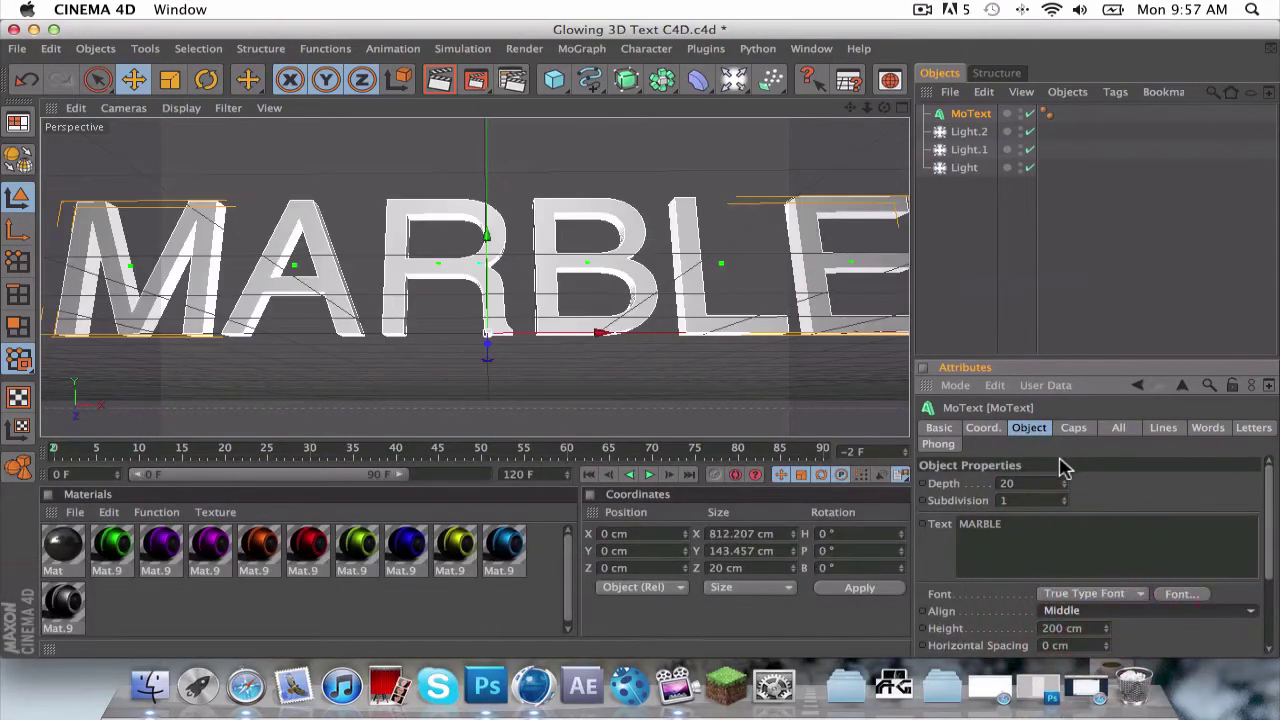
pyautogui.moveTo(1031, 483); pyautogui.dragTo(928, 484)
pyautogui.write('200')
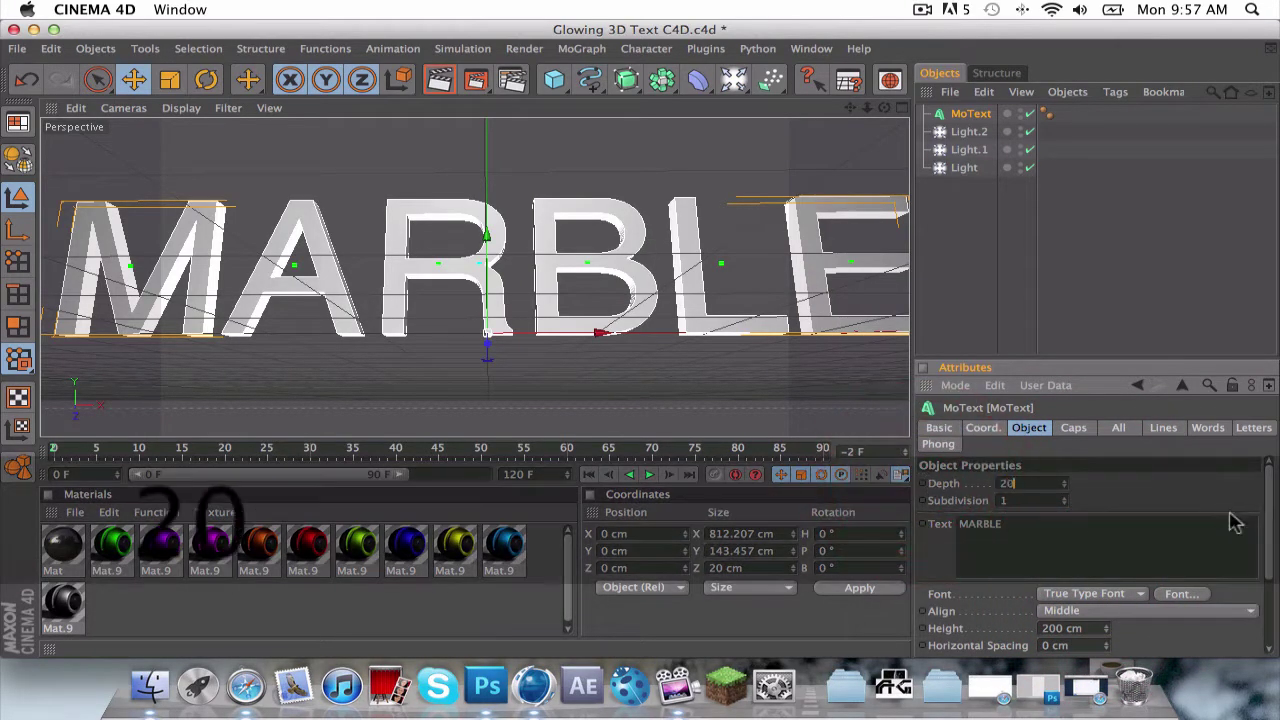
pyautogui.click(1150, 485)
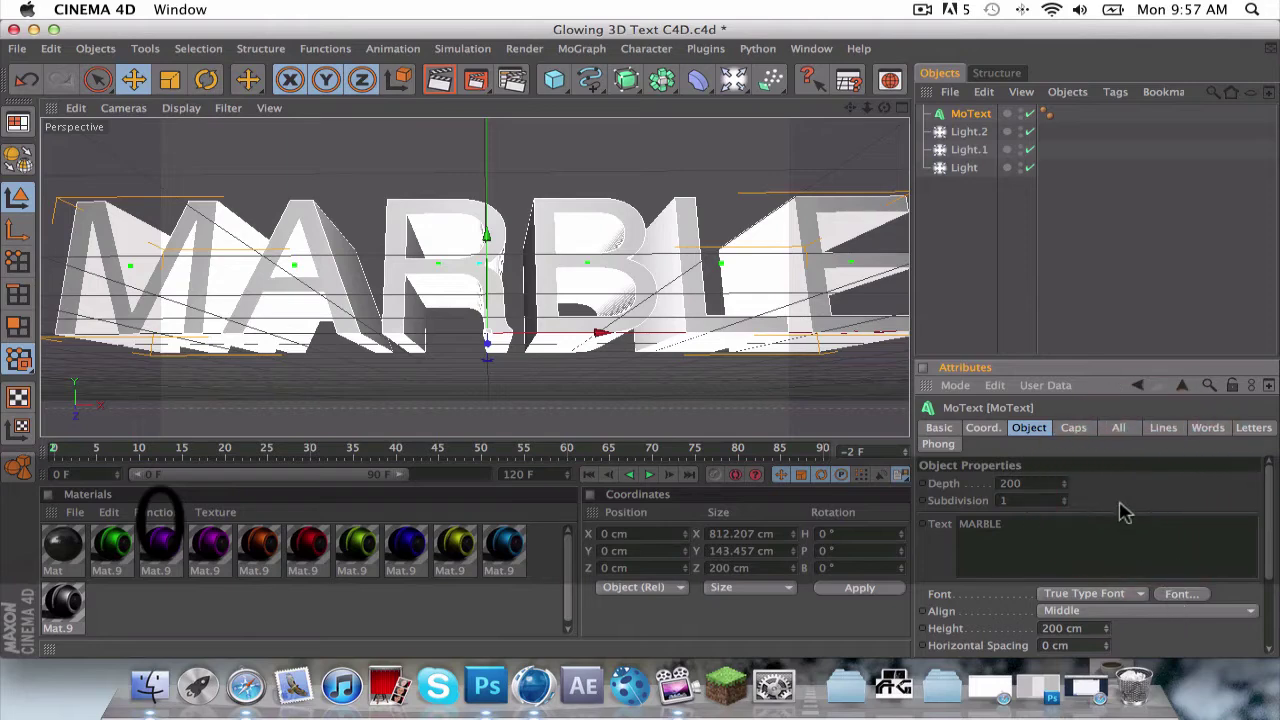
# - Change the MARBLE text's font to Accidental Presidency in the Regular typeface
pyautogui.click(1178, 594)
pyautogui.scroll(10, 605, 240)
pyautogui.scroll(6, 610, 240)
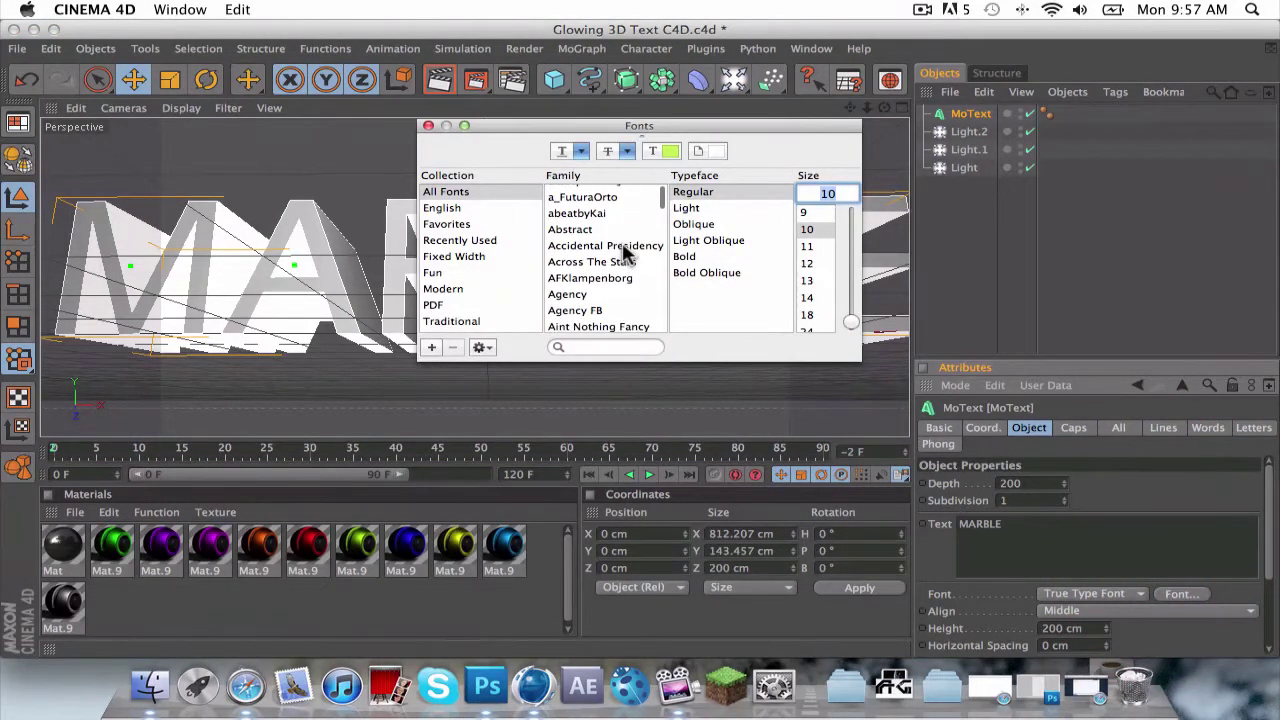
pyautogui.click(605, 246)
pyautogui.click(428, 125)
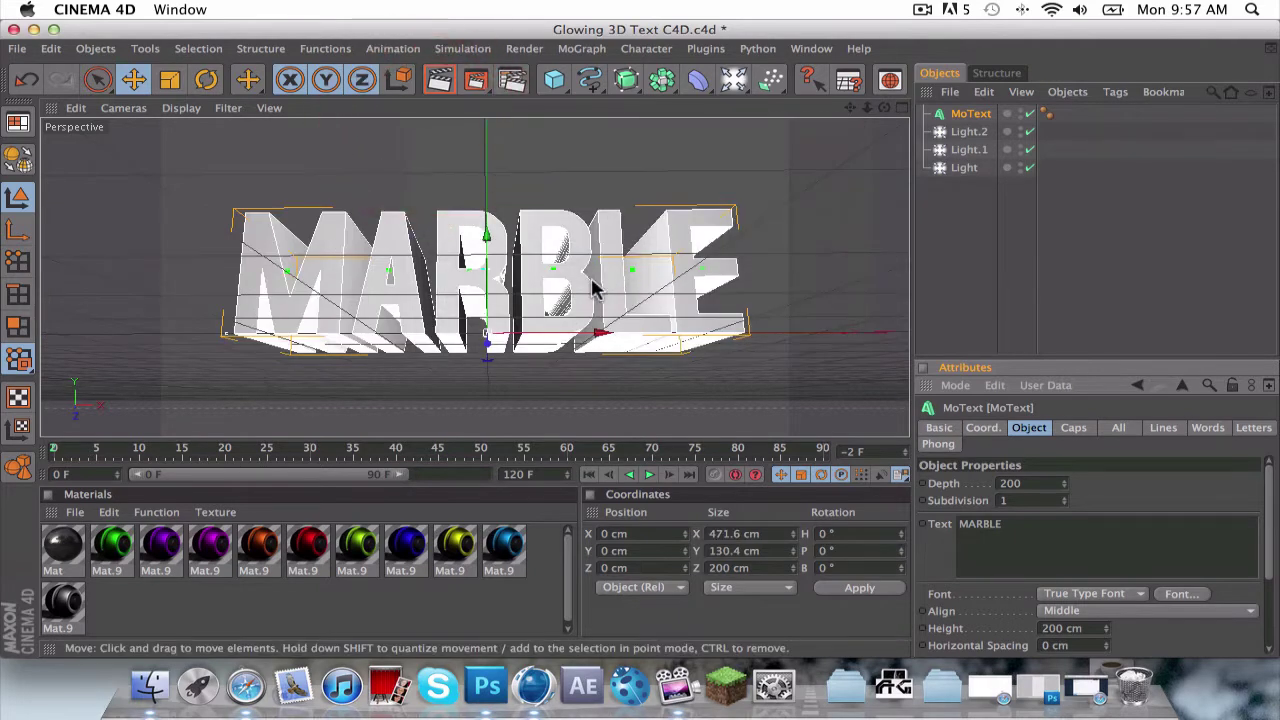
pyautogui.moveTo(884, 107)
pyautogui.mouseDown()
pyautogui.moveTo(886, 195)
pyautogui.moveTo(884, 60)
pyautogui.moveTo(884, 144)
pyautogui.moveTo(884, 92)
pyautogui.moveTo(884, 127)
pyautogui.mouseUp()
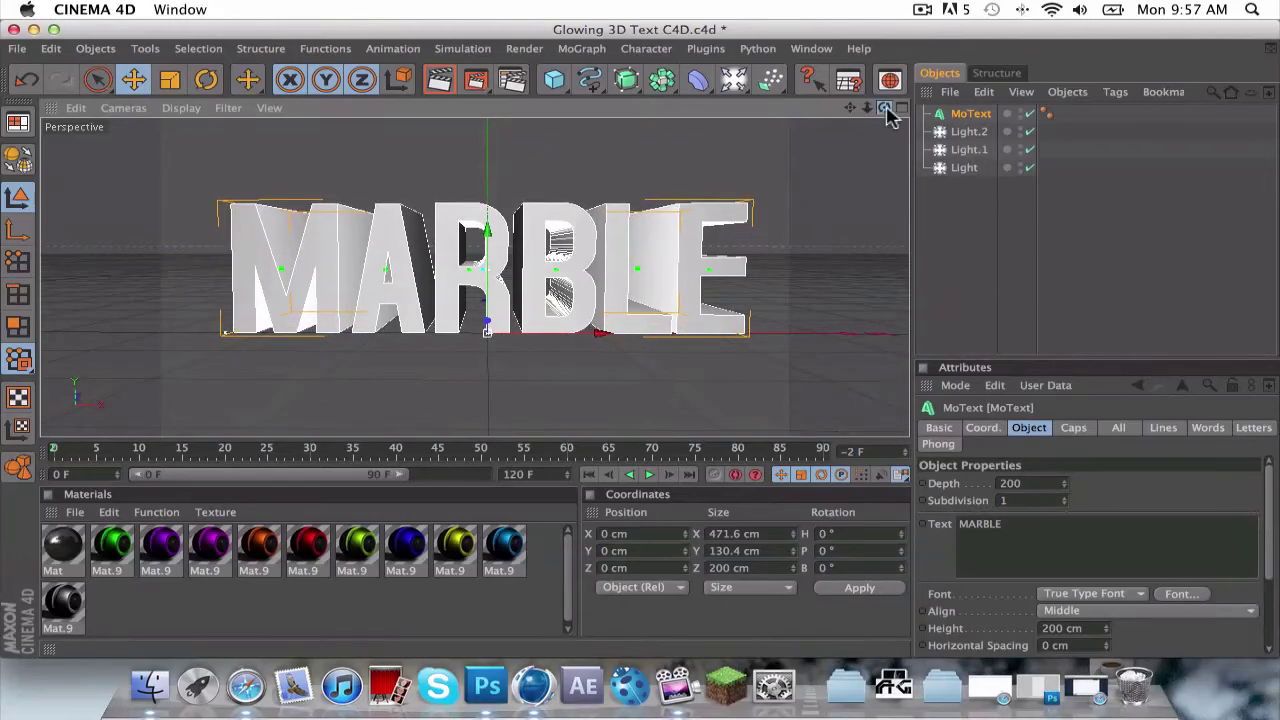
pyautogui.click(1179, 594)
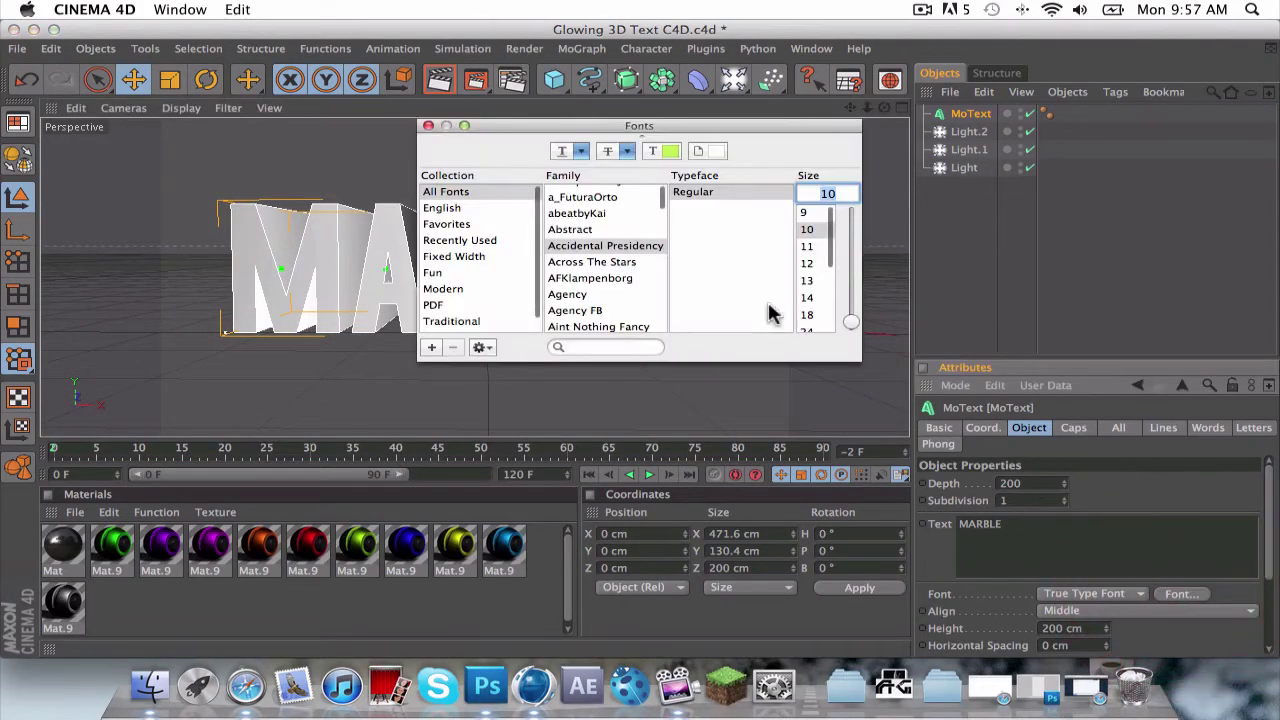
pyautogui.click(652, 250)
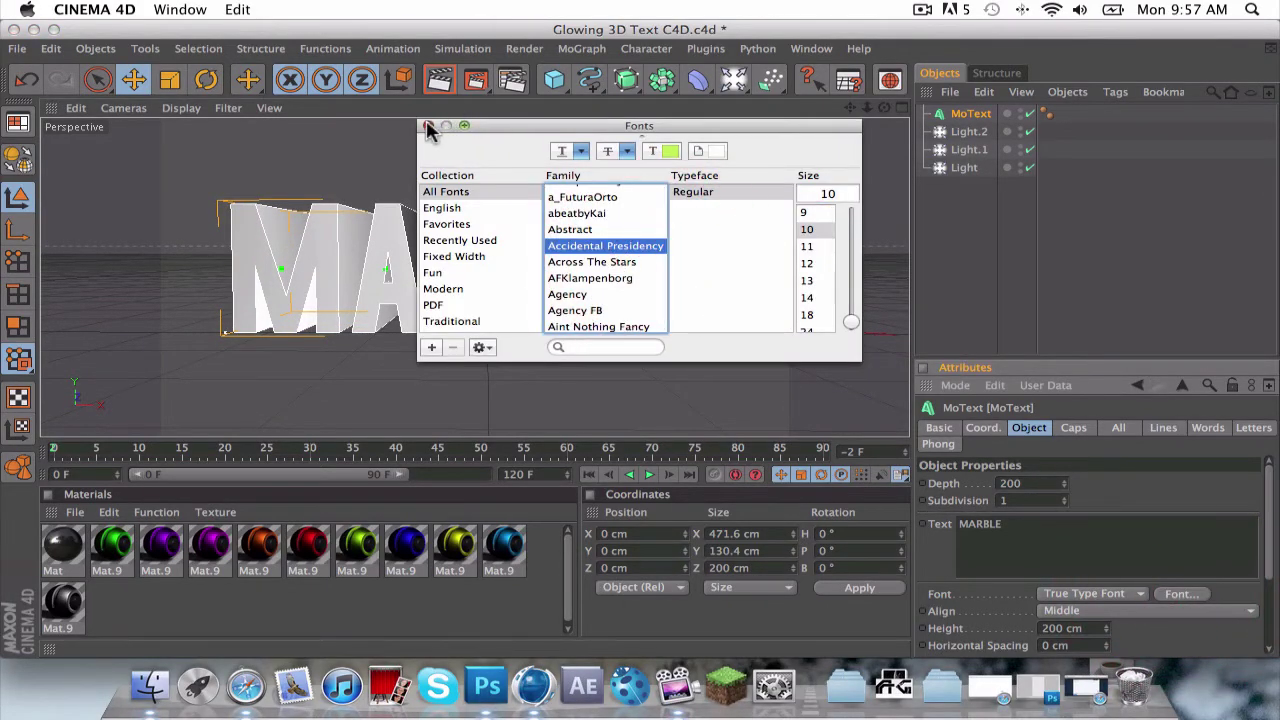
pyautogui.click(426, 126)
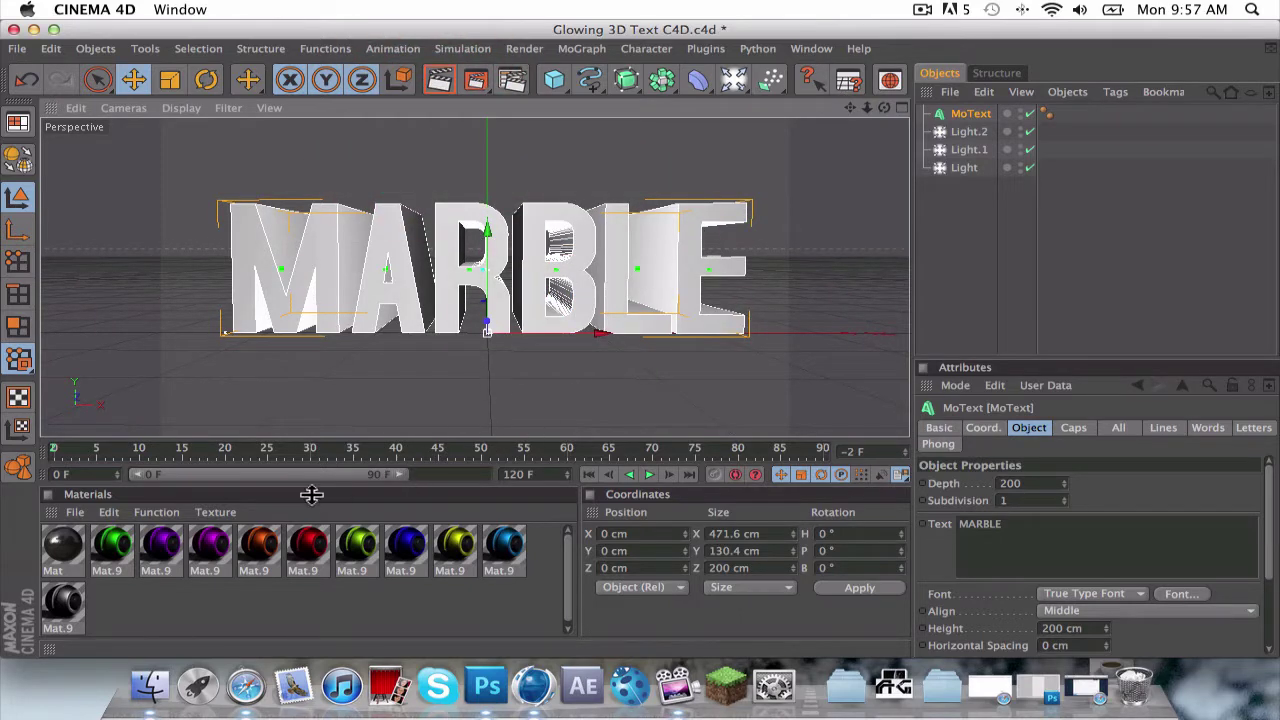
# - Apply the black Mat material to the MoText object and review its color, reflection and specular settings
pyautogui.moveTo(80, 555); pyautogui.dragTo(786, 300)
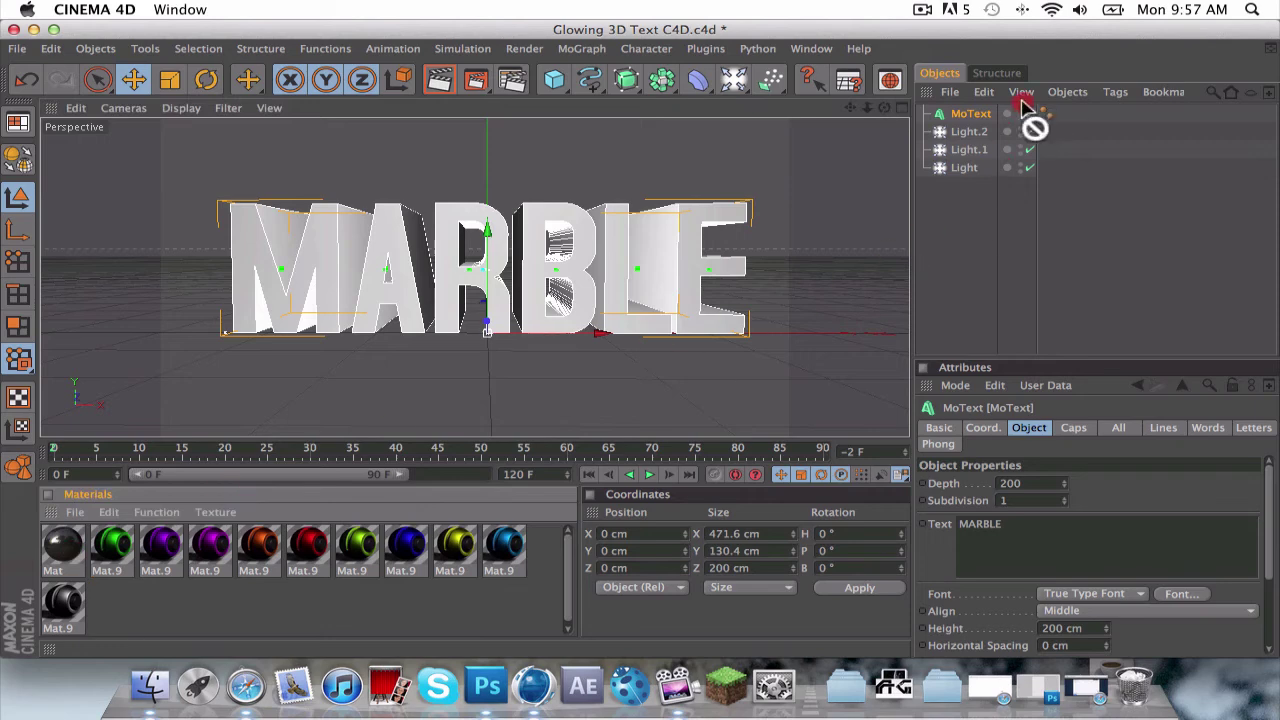
pyautogui.moveTo(975, 115); pyautogui.dragTo(1063, 112)
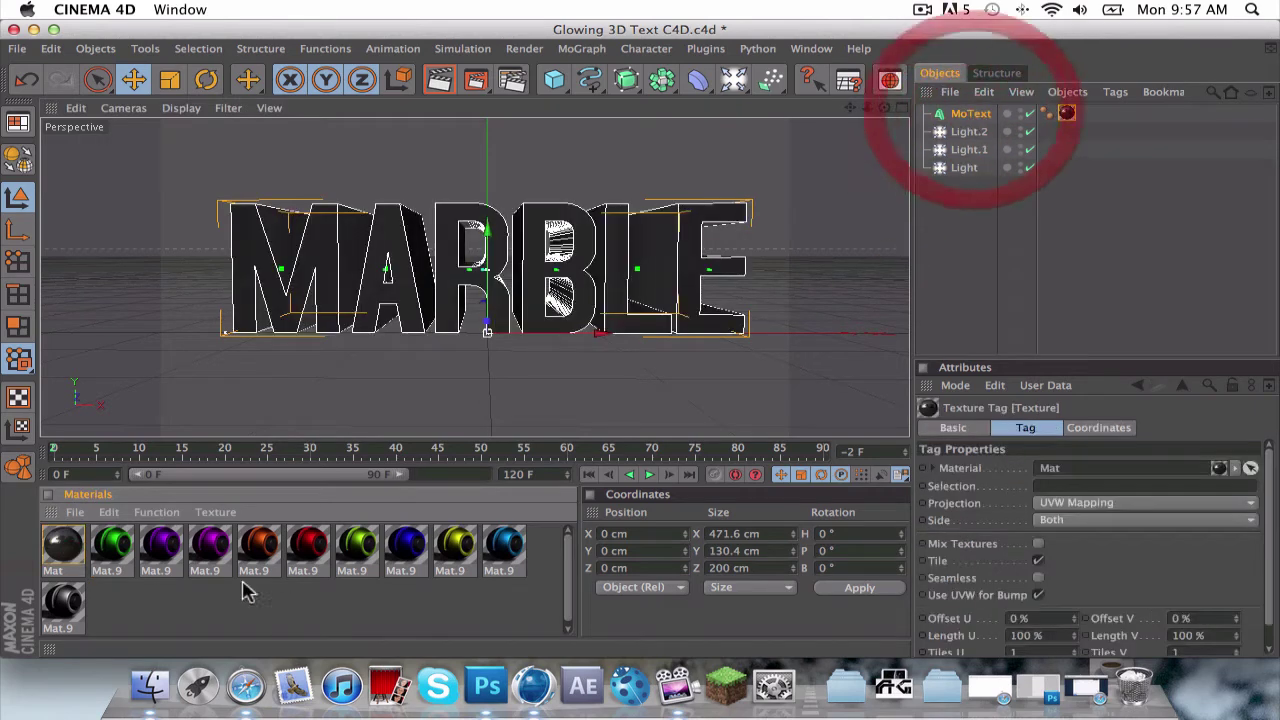
pyautogui.doubleClick(60, 550)
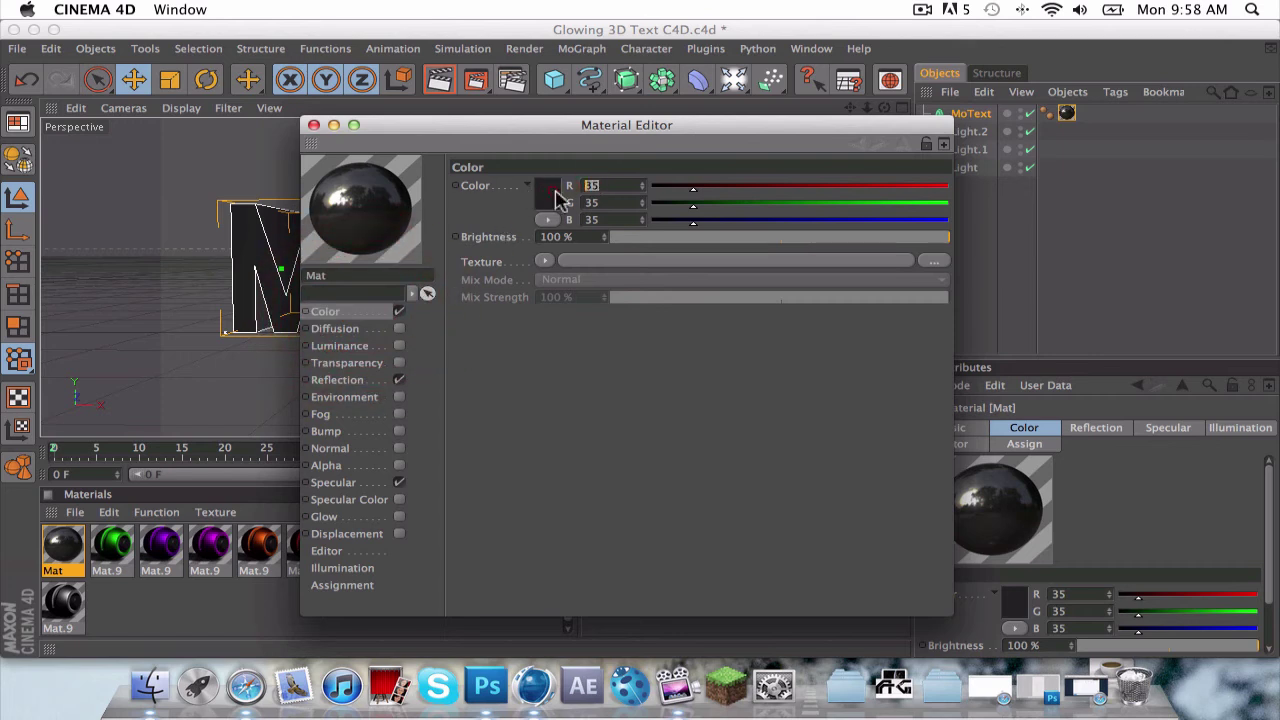
pyautogui.click(533, 217)
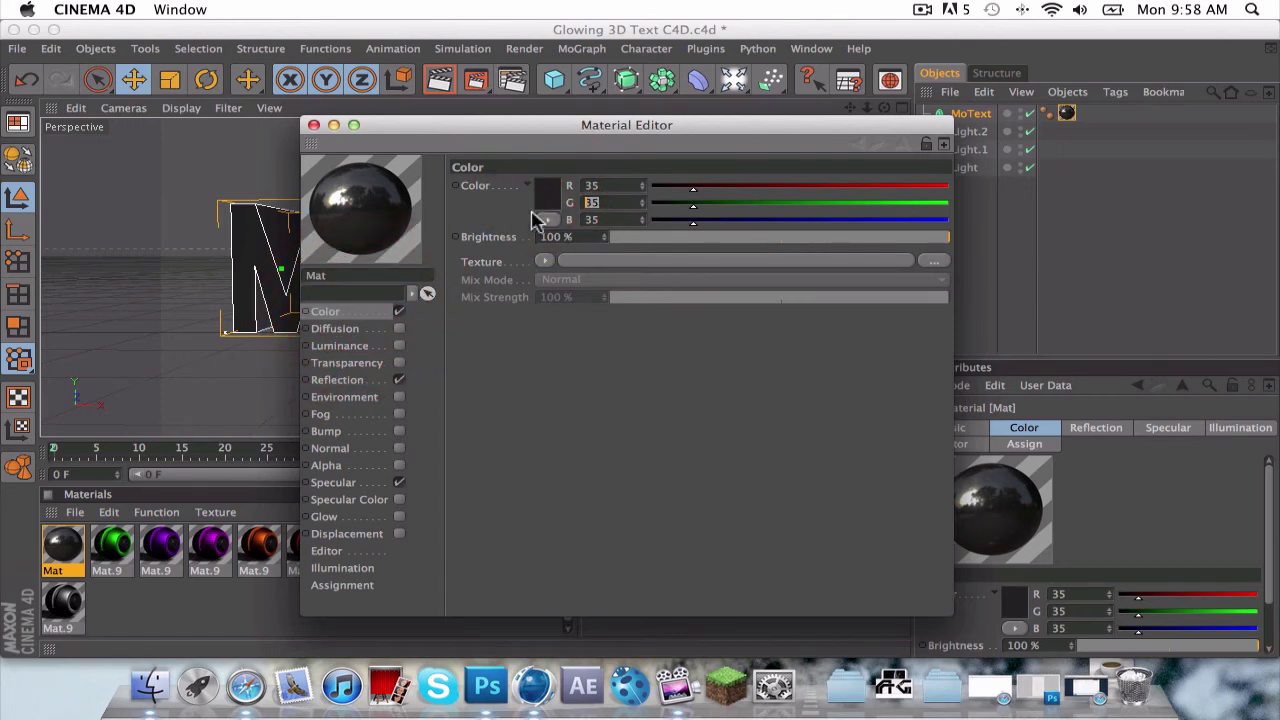
pyautogui.click(366, 383)
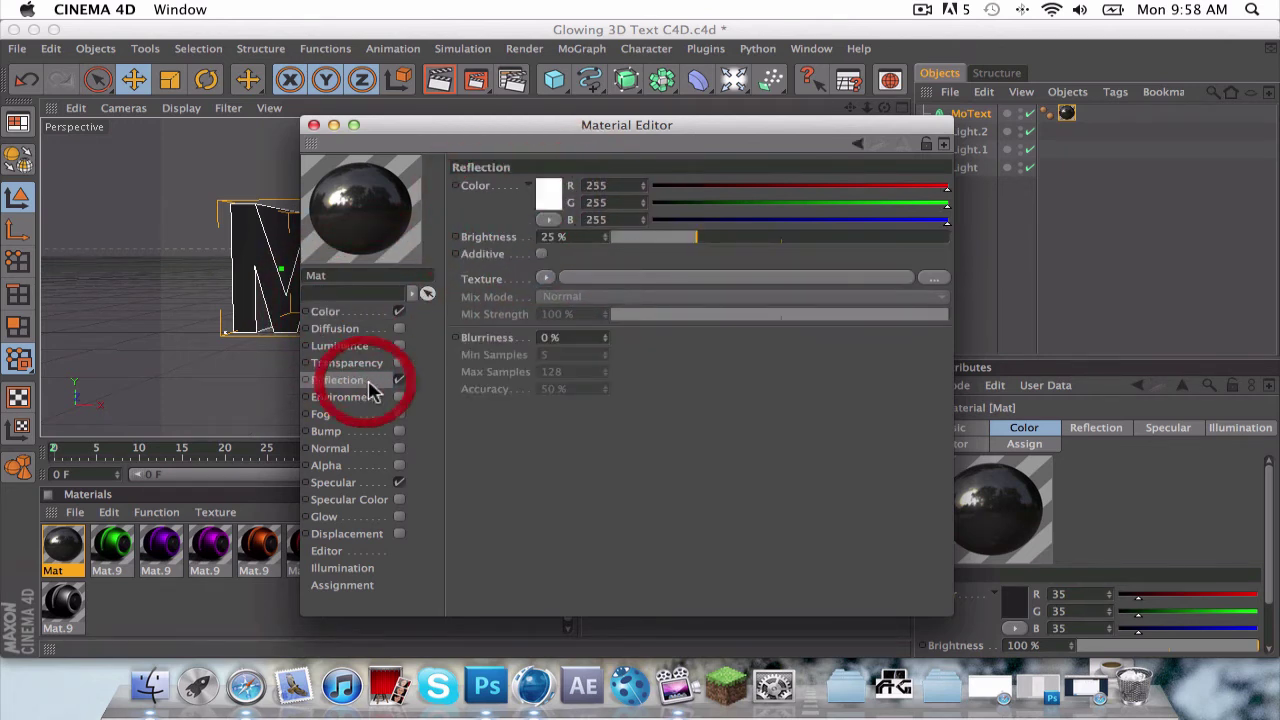
pyautogui.click(370, 484)
pyautogui.click(313, 124)
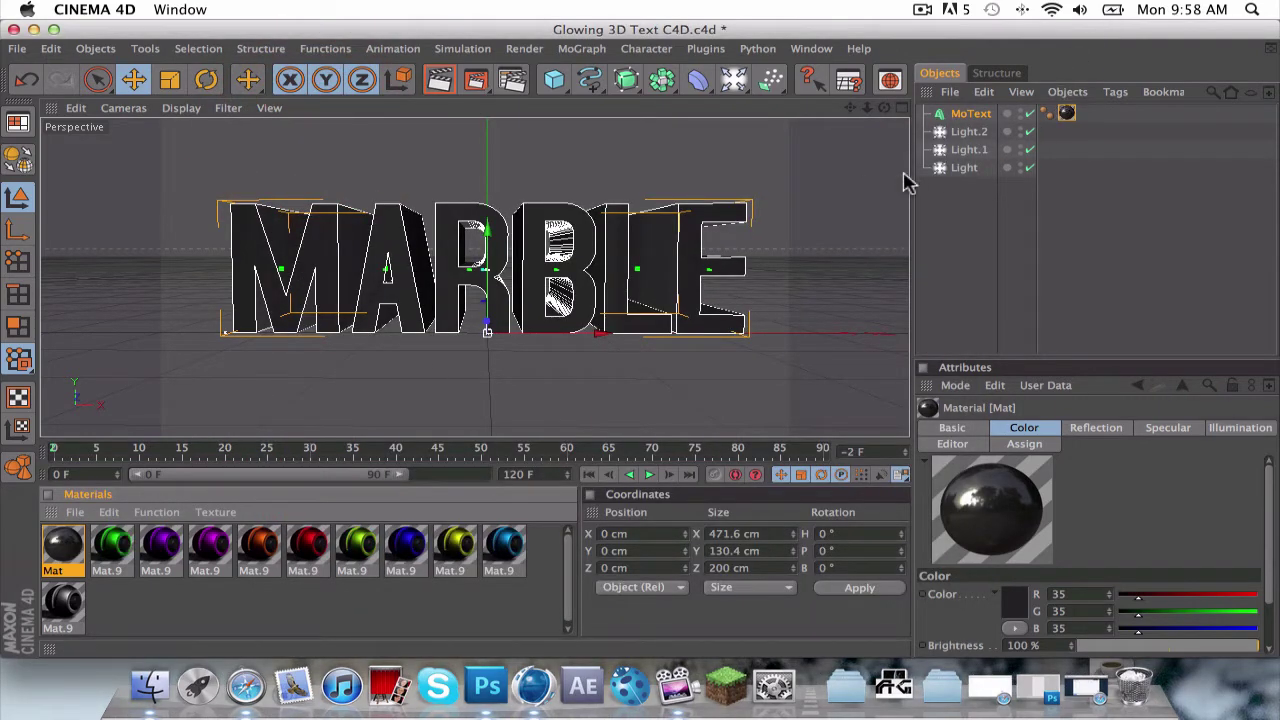
# - Give the MoText a Fillet Cap at the start with a radius of 2 cm
pyautogui.click(968, 113)
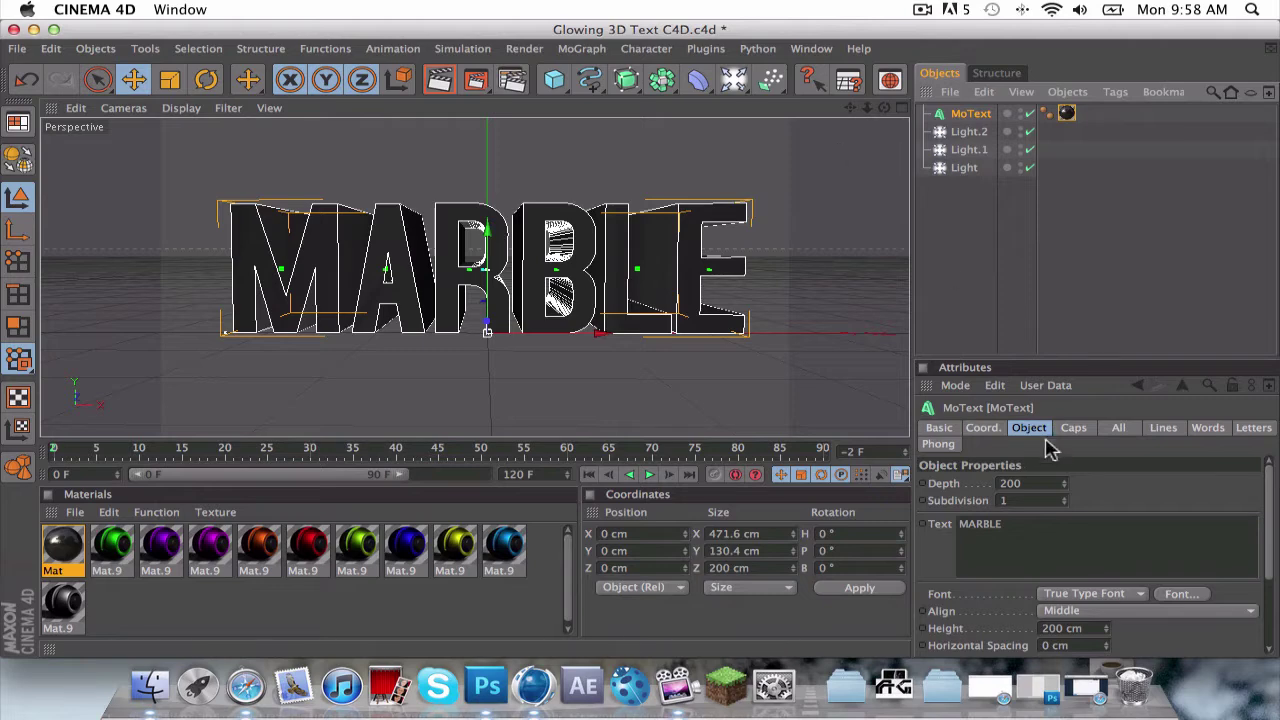
pyautogui.click(1073, 427)
pyautogui.click(1048, 483)
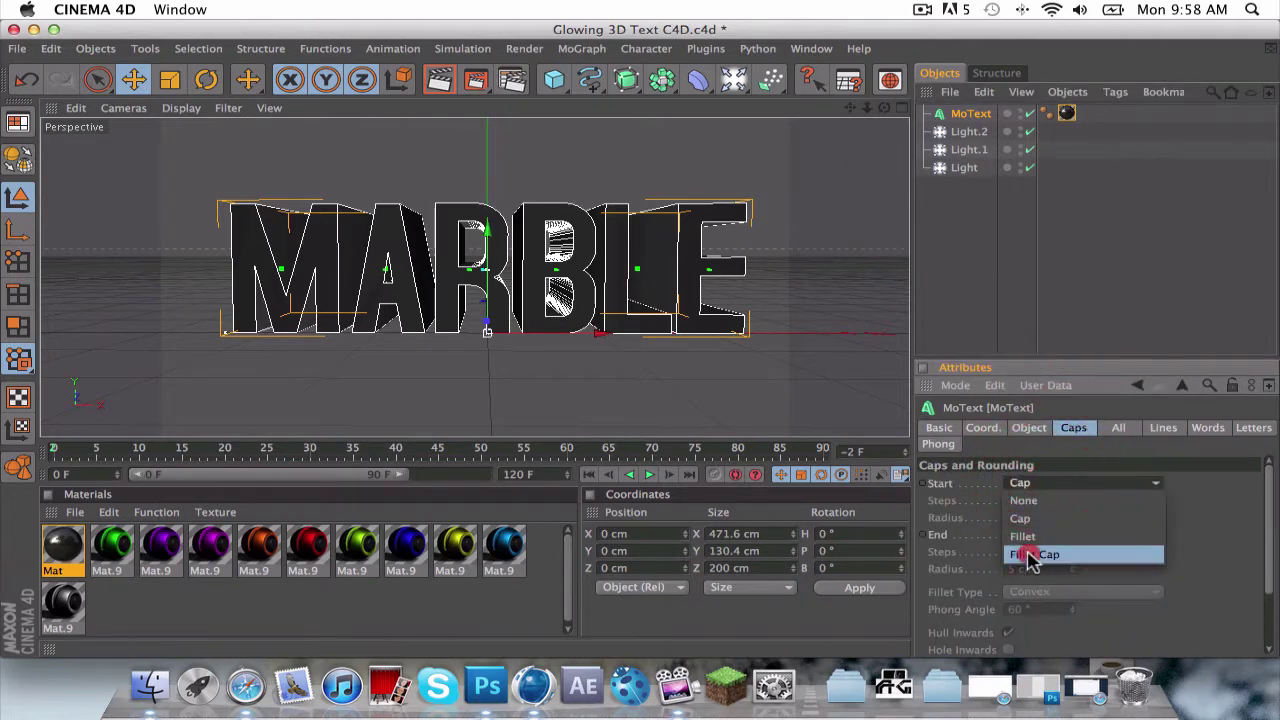
pyautogui.click(1034, 554)
pyautogui.write('2')
pyautogui.click(1257, 543)
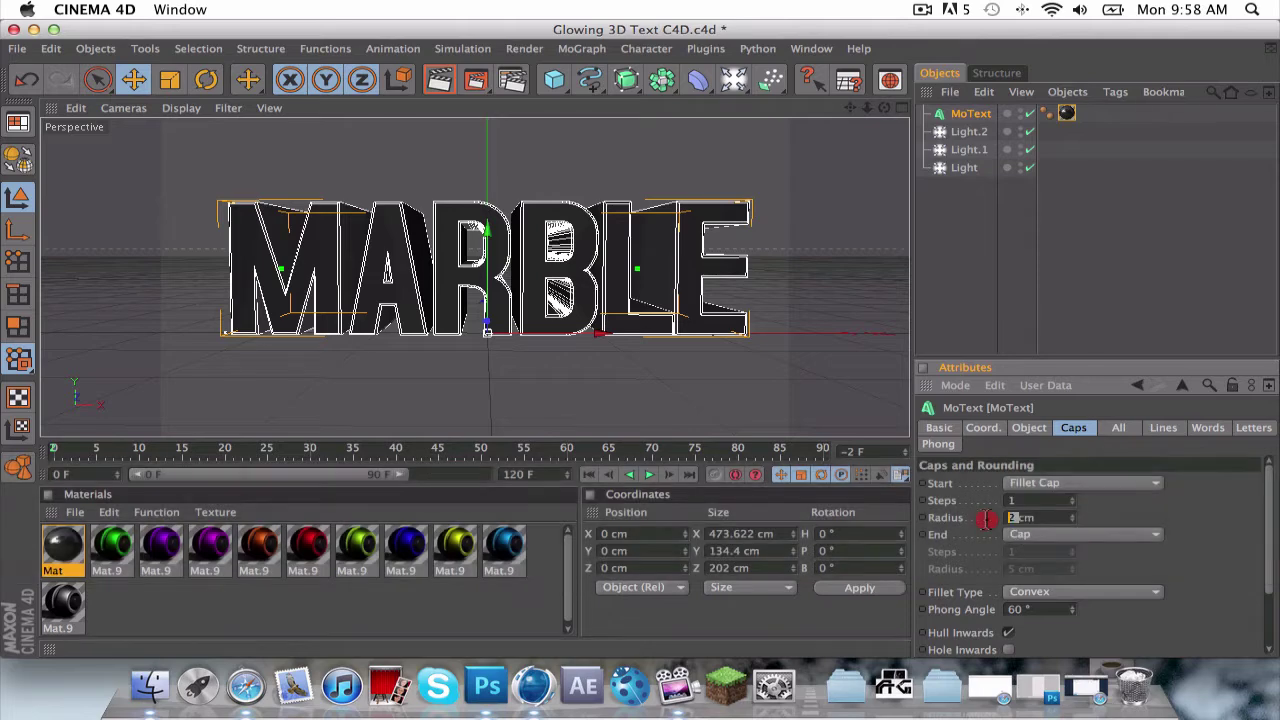
# - Set the MoText's end to Fillet Cap with a radius of 2 cm
pyautogui.click(1088, 534)
pyautogui.click(1068, 603)
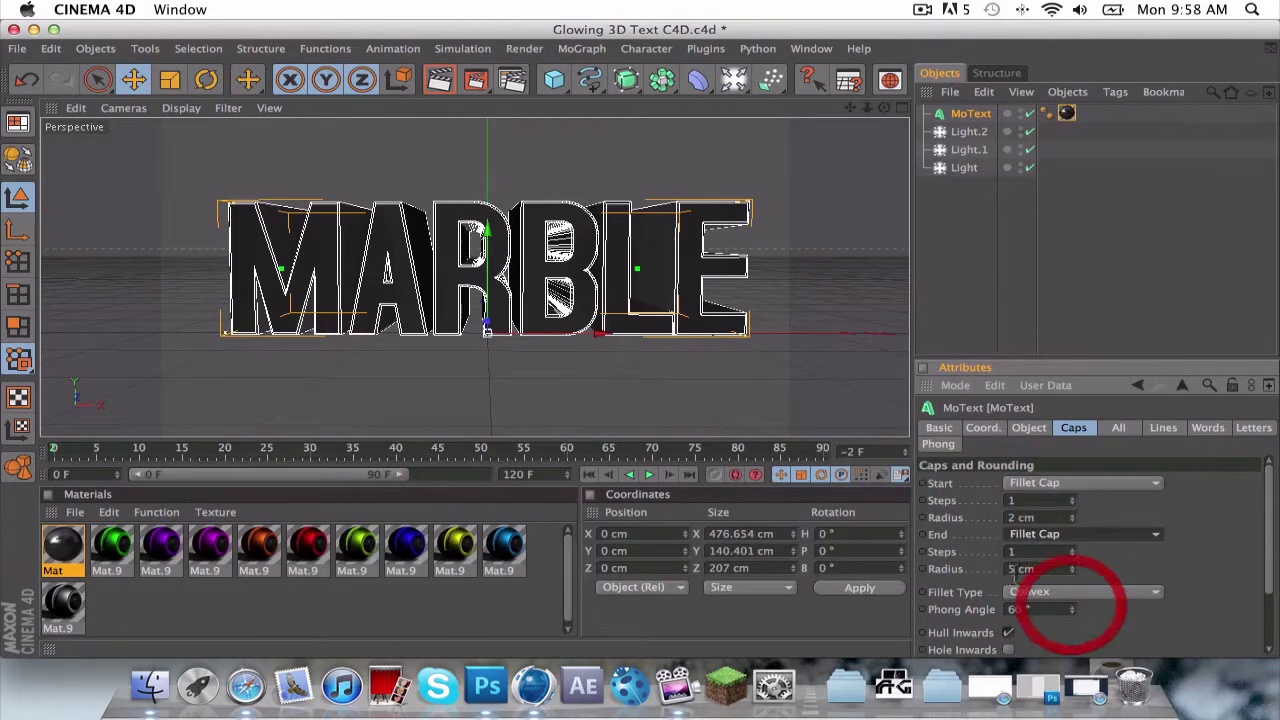
pyautogui.doubleClick(1015, 568)
pyautogui.write('2')
pyautogui.click(1186, 563)
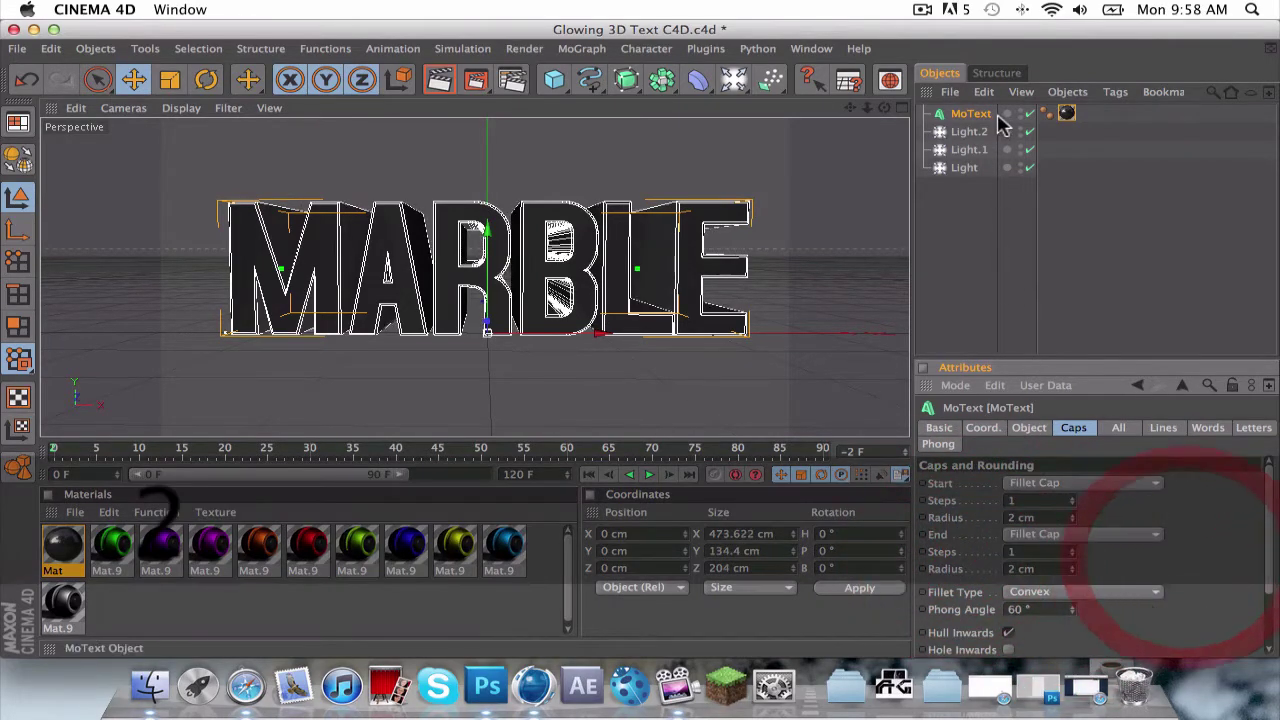
# - Duplicate the MoText object together with its material
pyautogui.click(1029, 427)
pyautogui.click(965, 116)
pyautogui.press('super+c')
pyautogui.press('super+v')
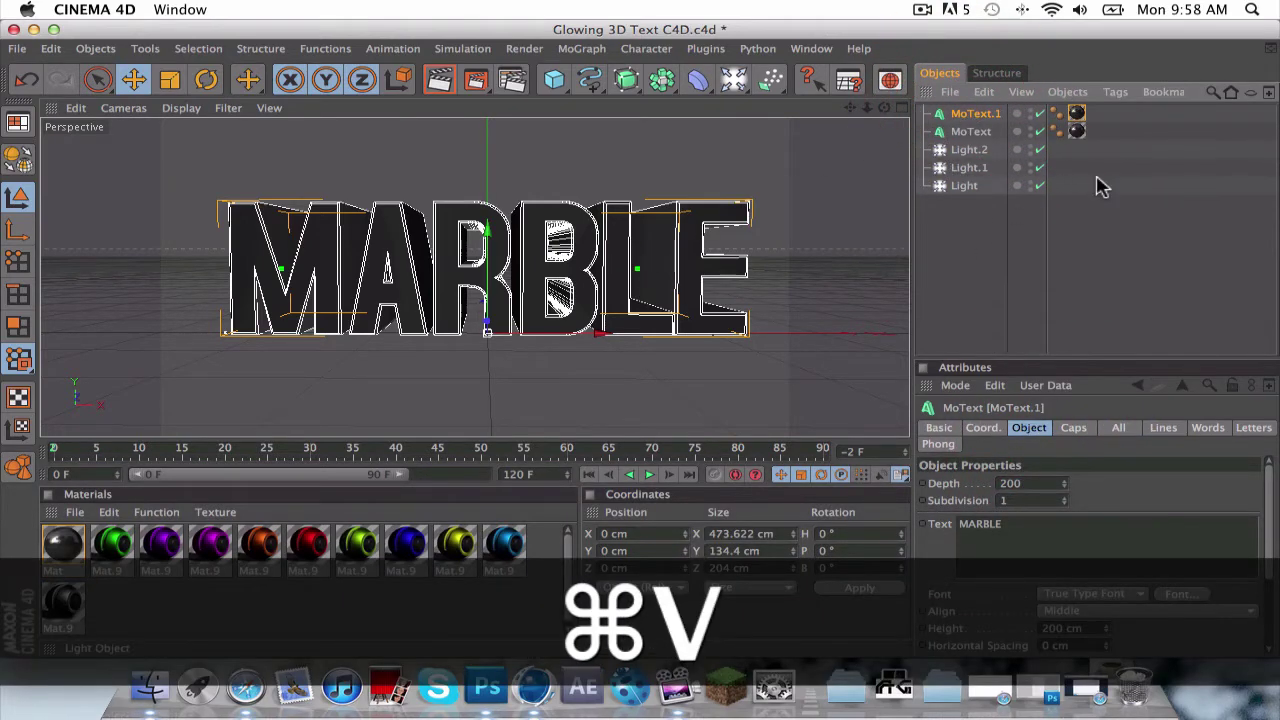
pyautogui.click(1097, 184)
# - Replace the black material on the duplicated text, MoText.1, with the orange Mat.9 material
pyautogui.click(986, 116)
pyautogui.click(1074, 112)
pyautogui.press('Delete')
pyautogui.click(1085, 243)
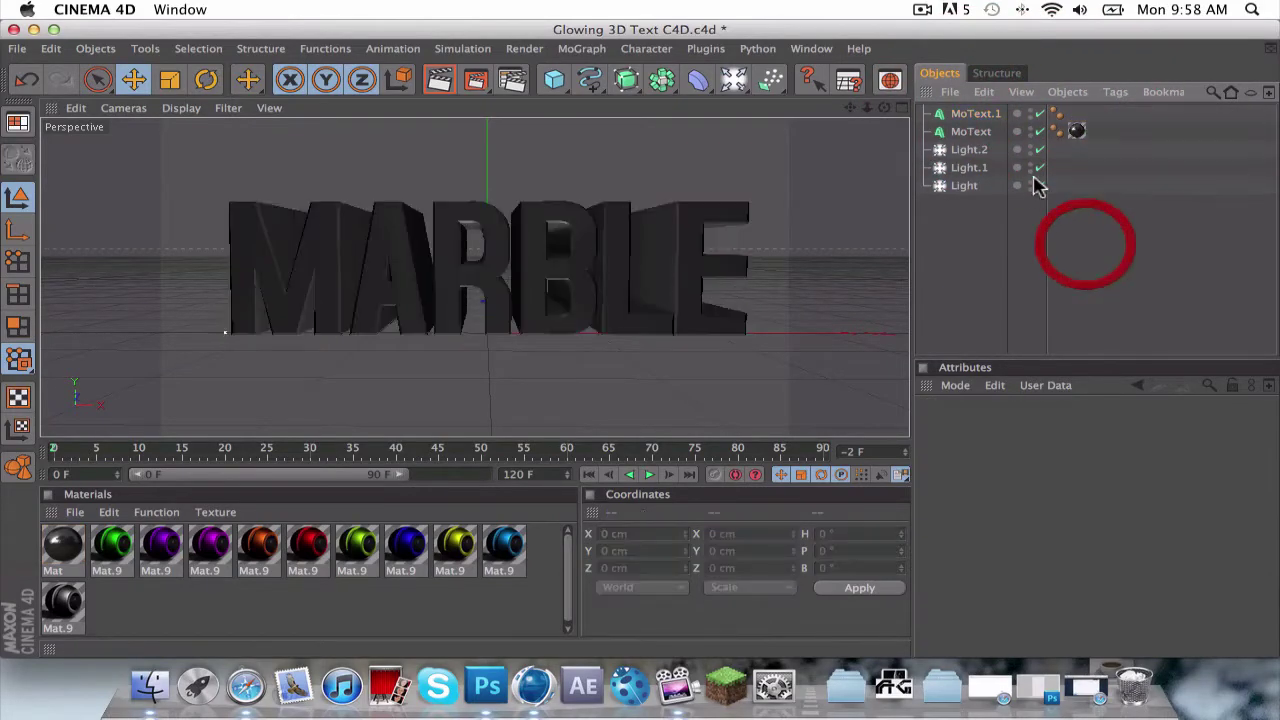
pyautogui.click(978, 115)
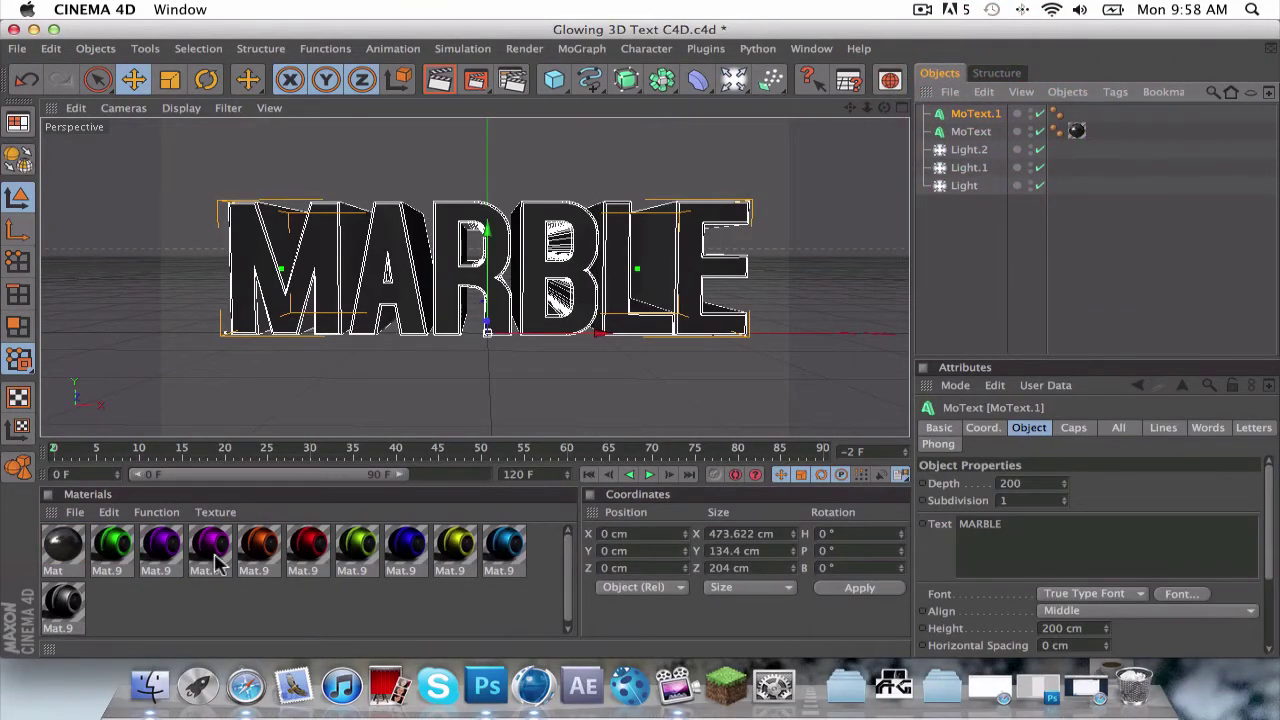
pyautogui.moveTo(157, 602); pyautogui.dragTo(460, 604)
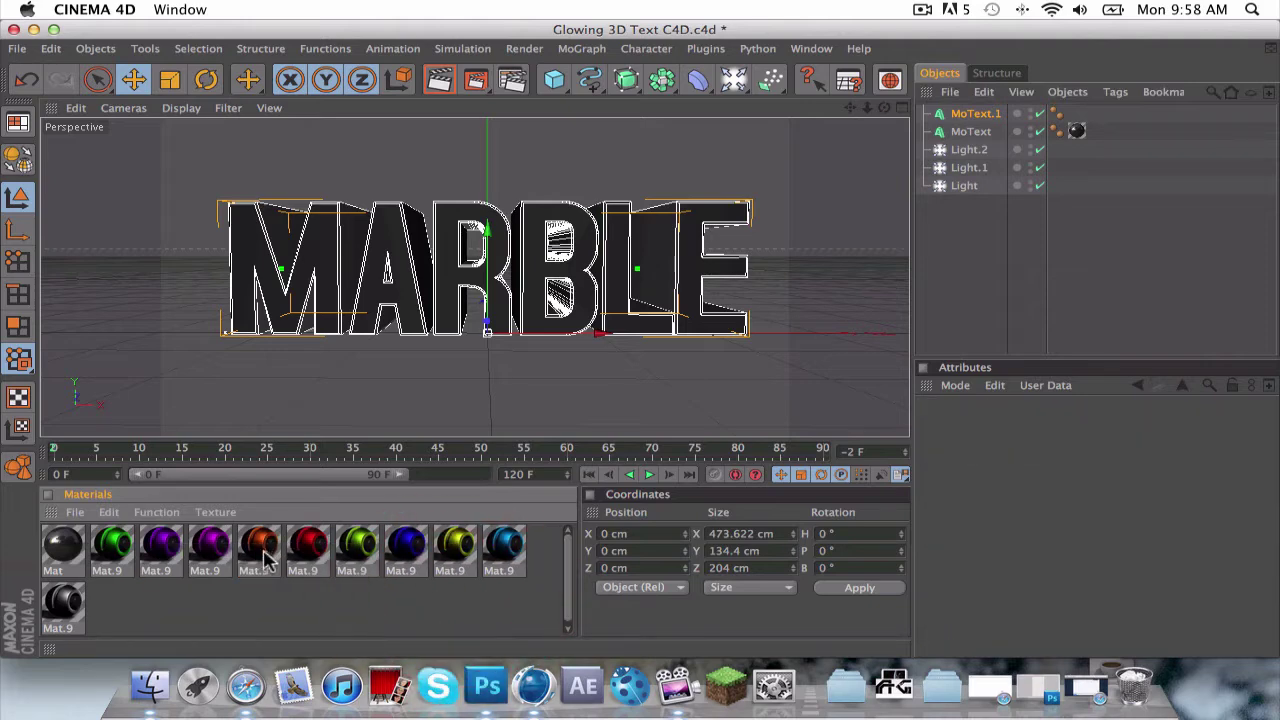
pyautogui.moveTo(970, 115); pyautogui.dragTo(972, 115)
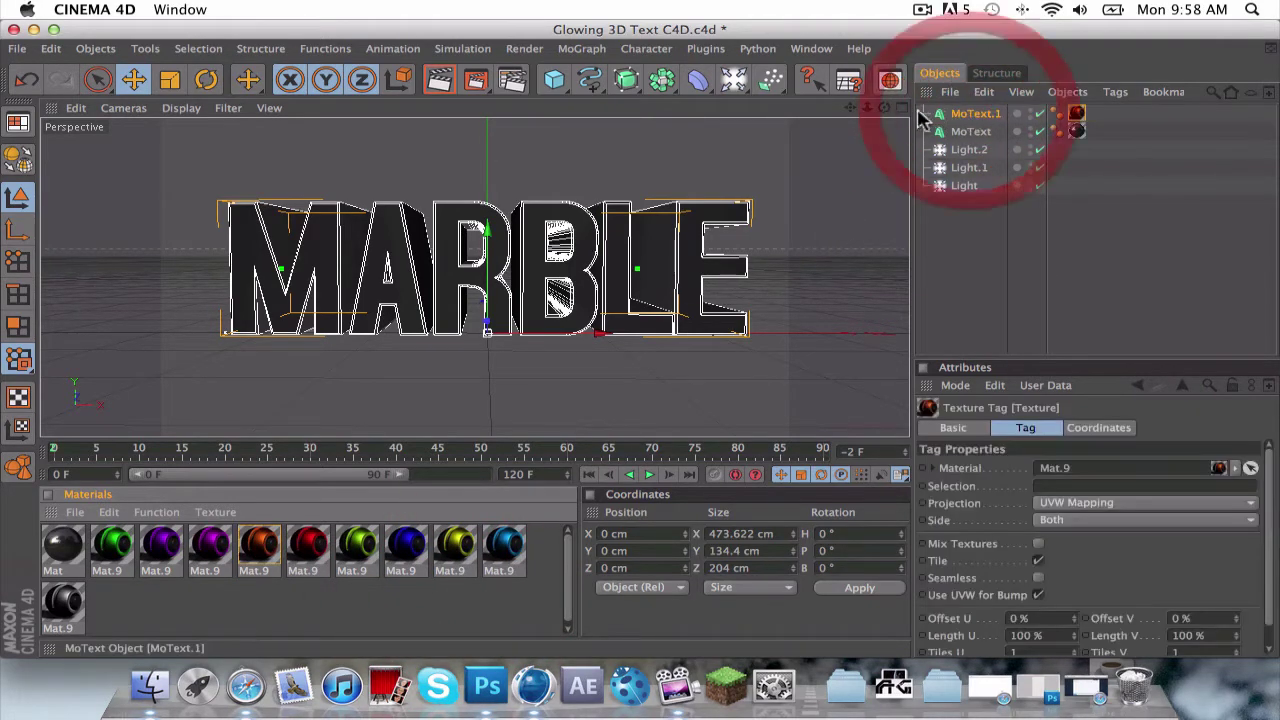
# - Set both the start and end fillet cap radii of MoText.1 to 1 cm
pyautogui.click(966, 114)
pyautogui.click(1074, 427)
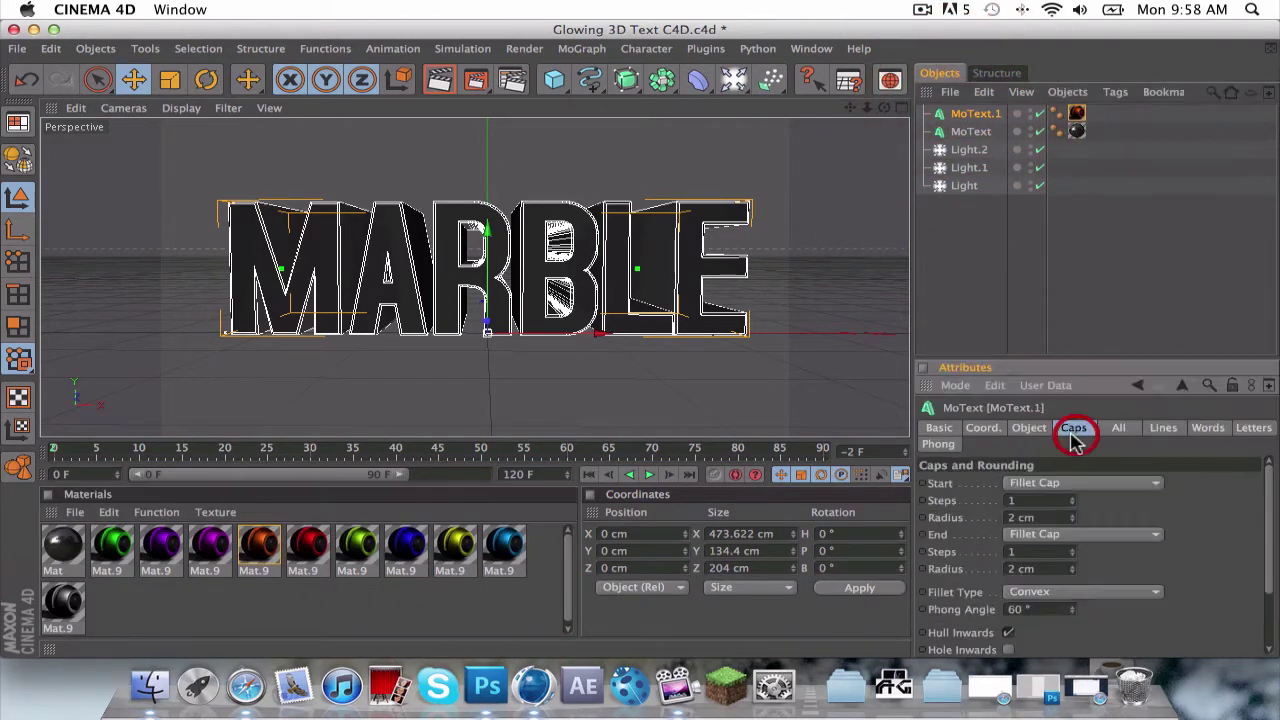
pyautogui.write('1')
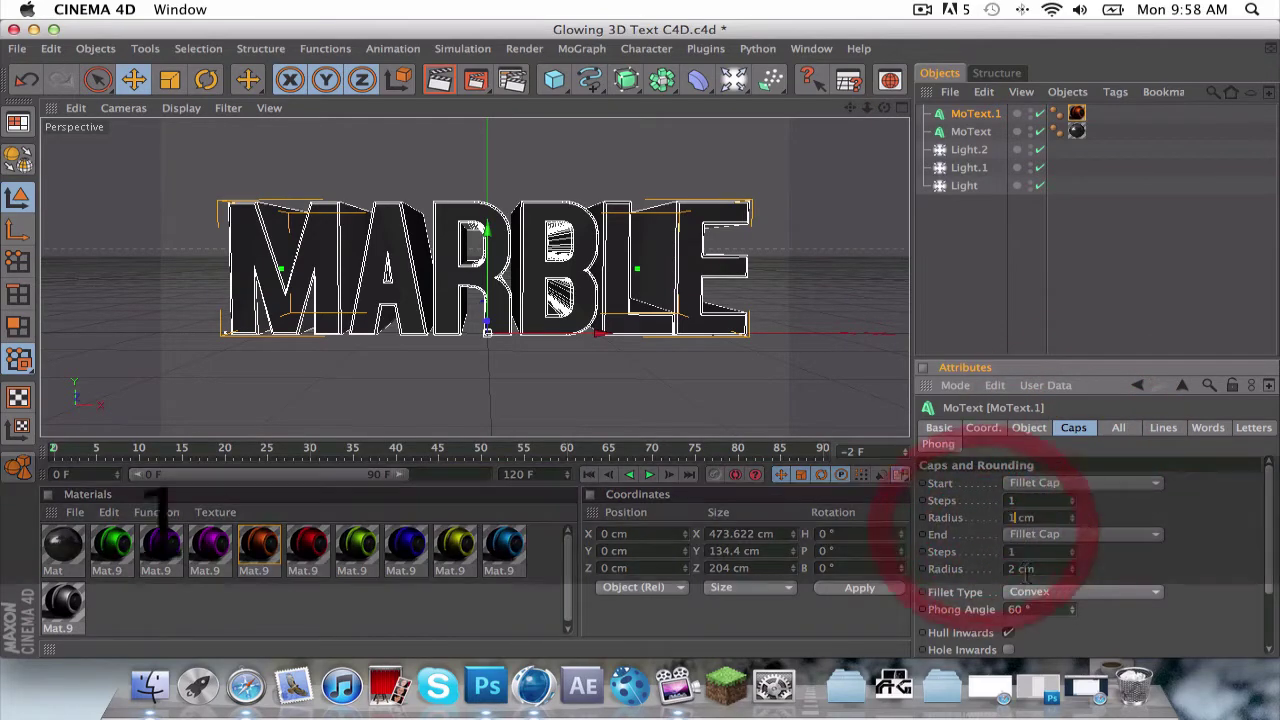
pyautogui.moveTo(1019, 570); pyautogui.dragTo(983, 568)
pyautogui.write('1')
pyautogui.click(1190, 568)
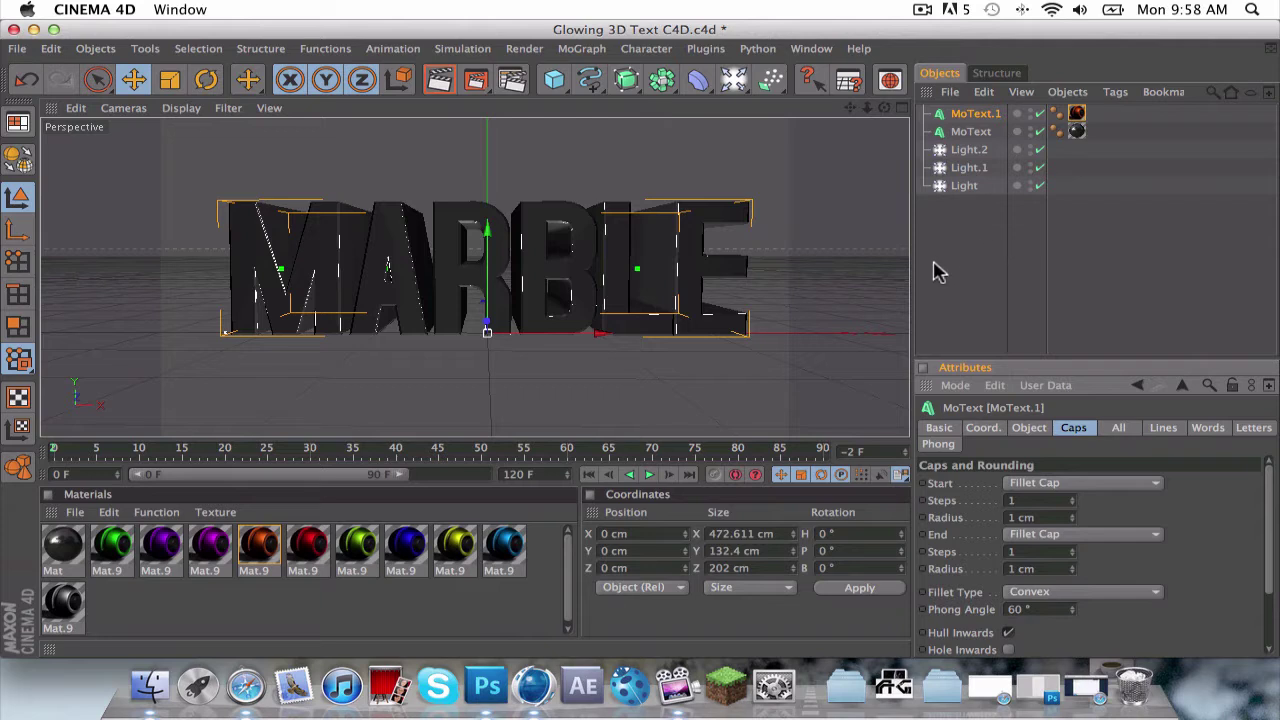
# - Move MoText.1 forward along Z to about -2 cm in the Right view
pyautogui.click(1190, 520)
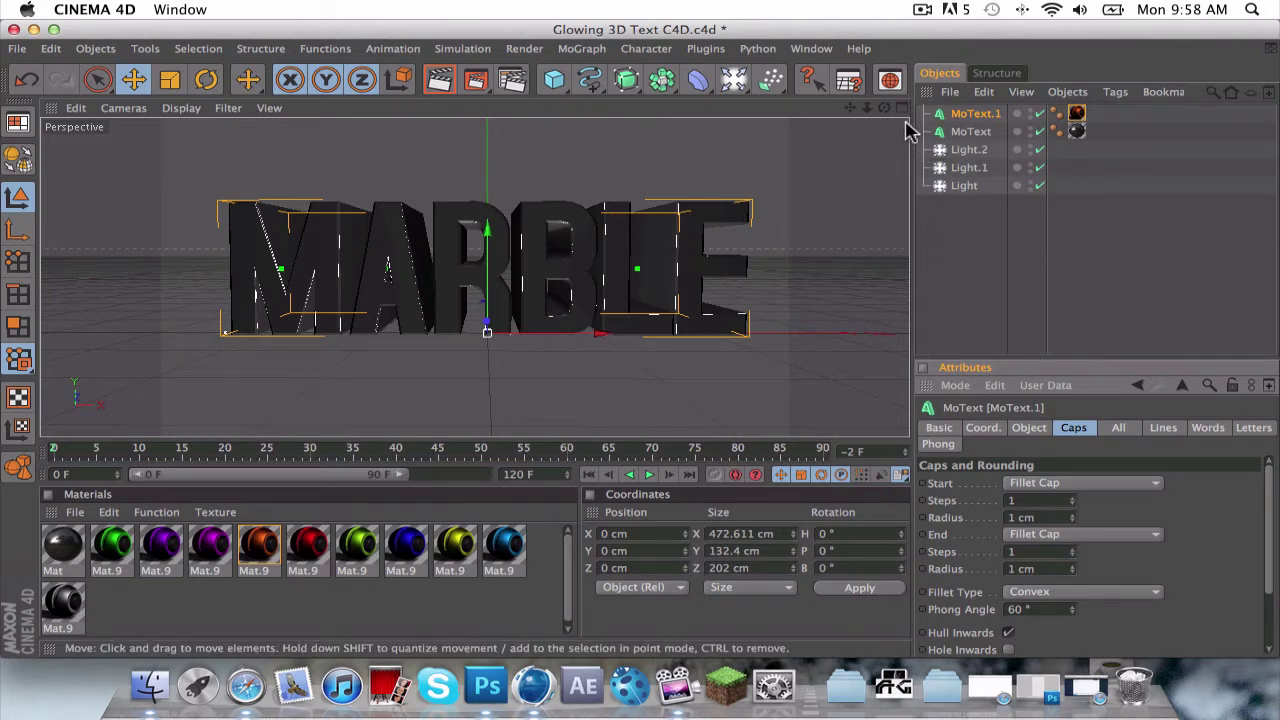
pyautogui.moveTo(914, 126); pyautogui.dragTo(945, 125)
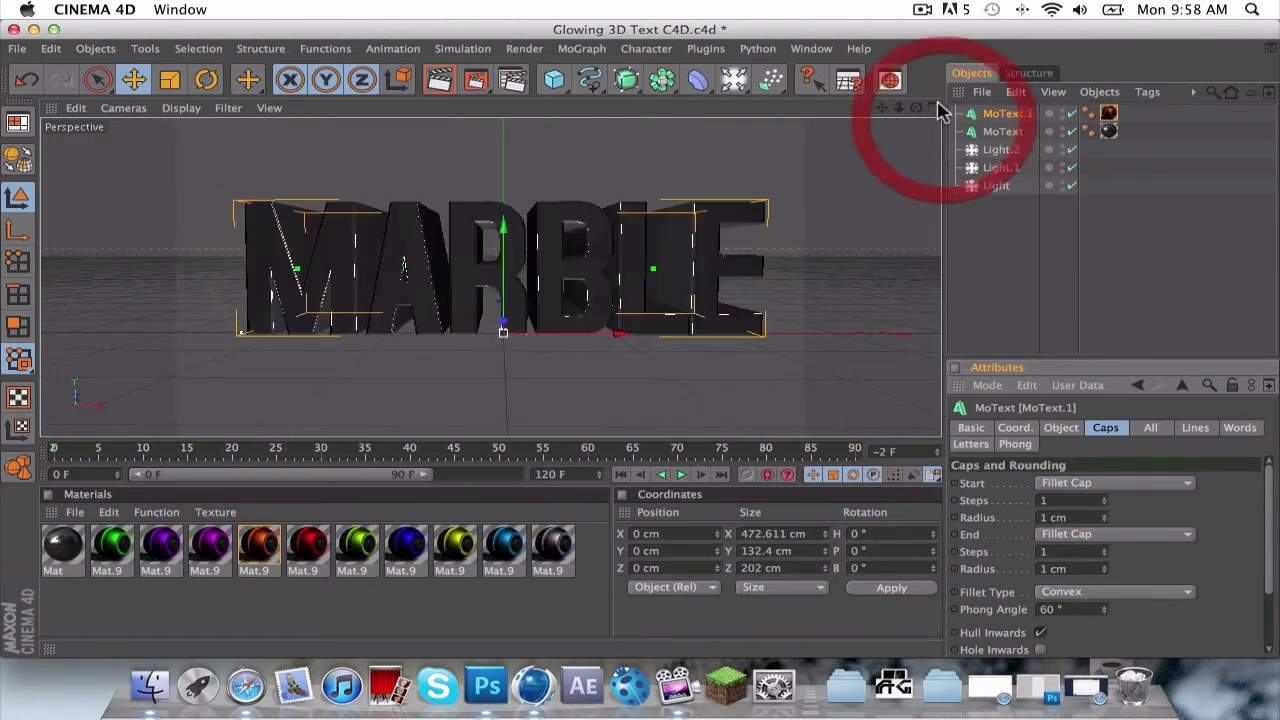
pyautogui.click(934, 109)
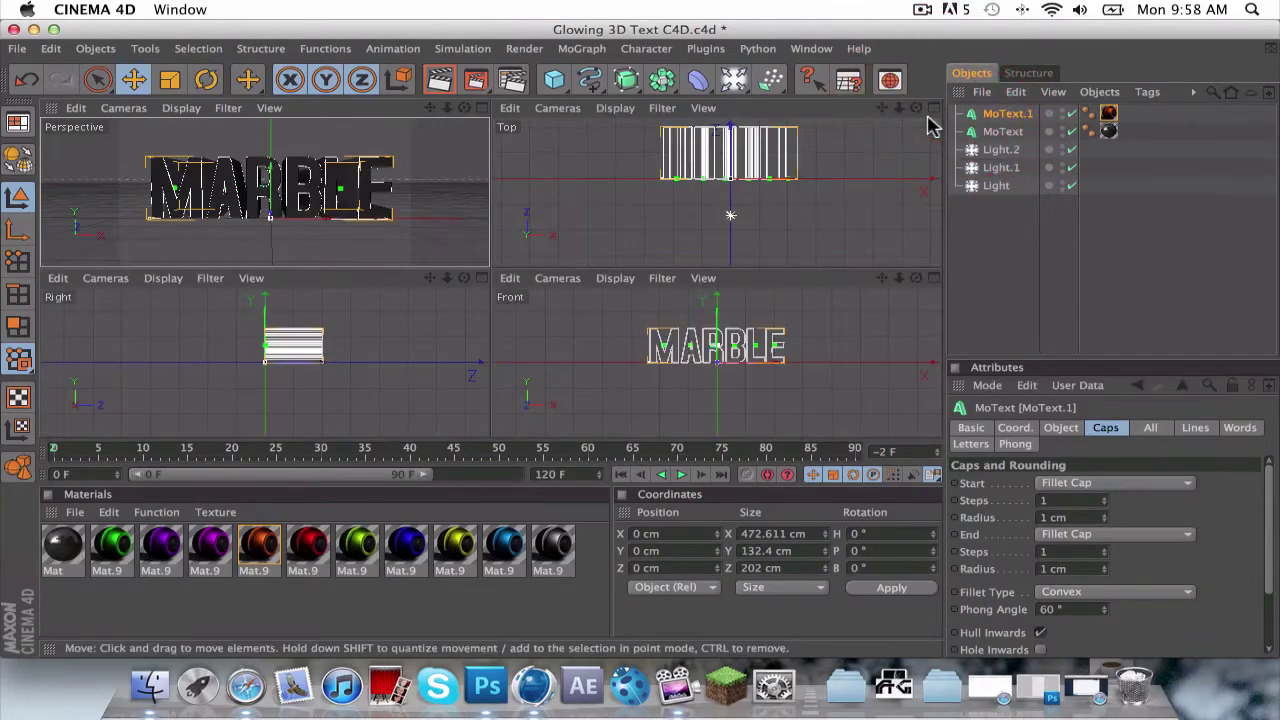
pyautogui.click(481, 279)
pyautogui.scroll(5, 636, 217)
pyautogui.scroll(4, 636, 217)
pyautogui.scroll(-1, 640, 217)
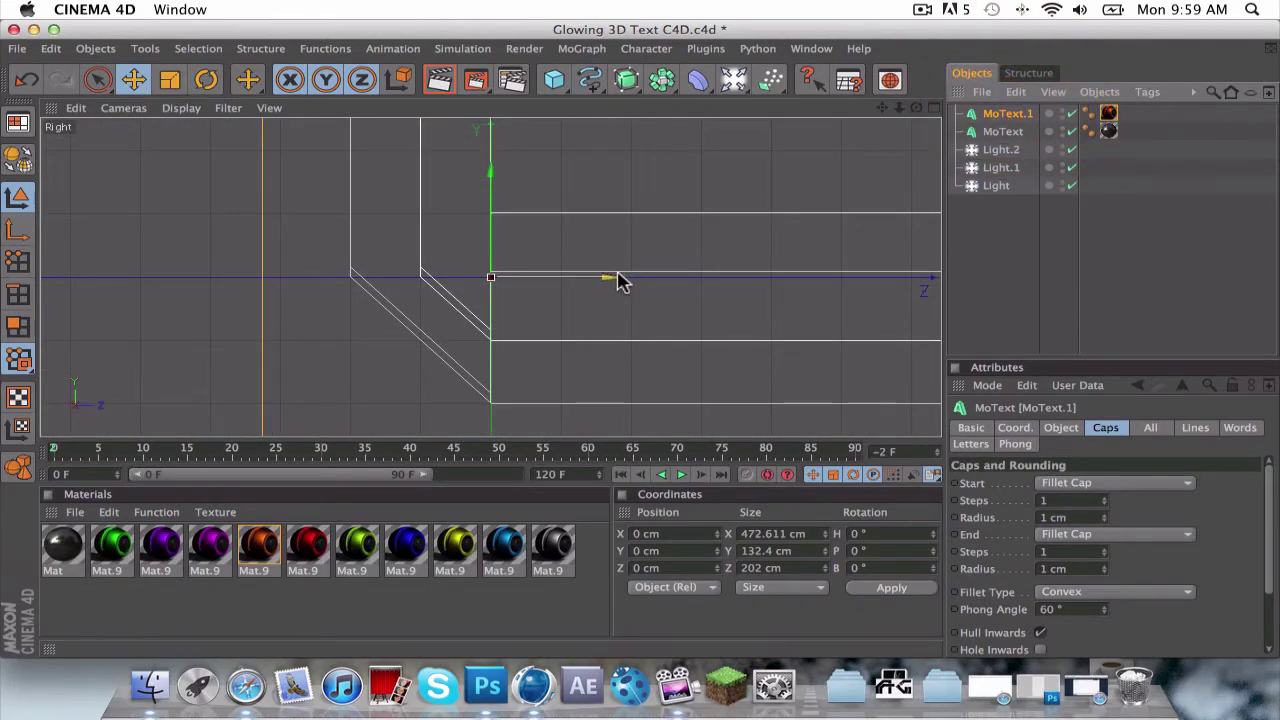
pyautogui.moveTo(620, 277); pyautogui.dragTo(466, 277)
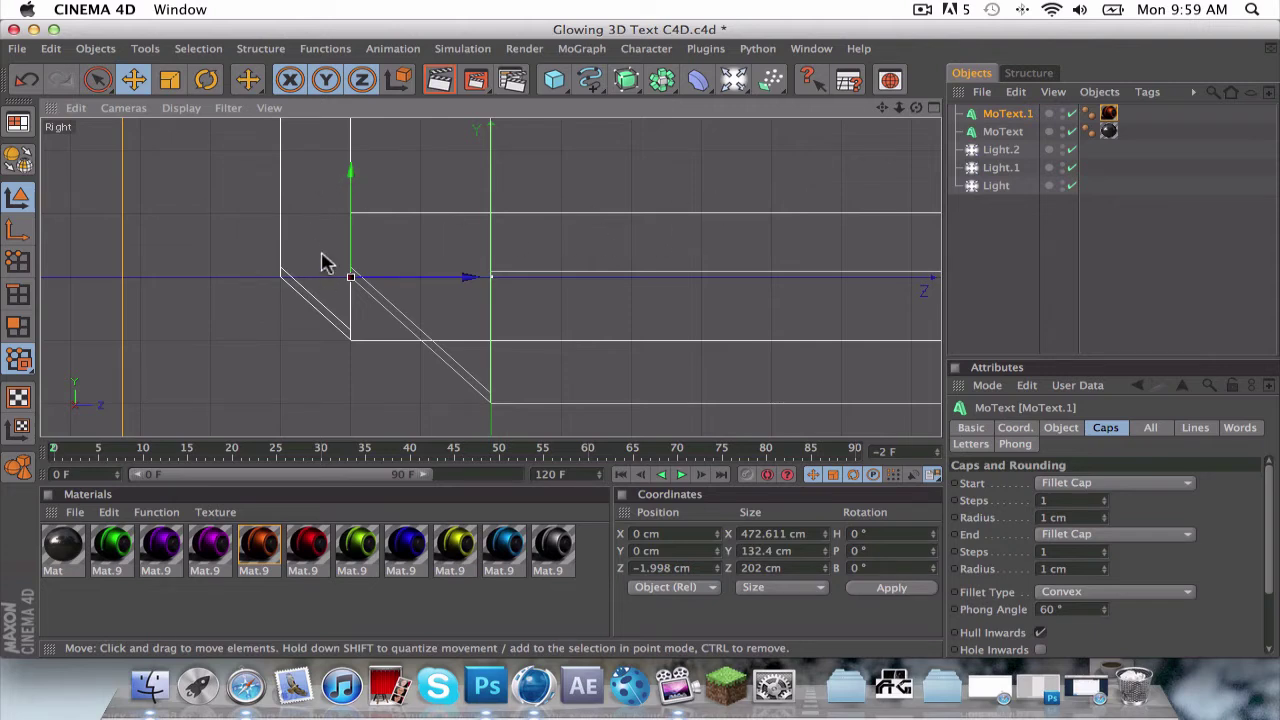
# - Render the layered text in the perspective view from a slightly wider angle and again in an enlarged viewport
pyautogui.click(933, 107)
pyautogui.click(481, 108)
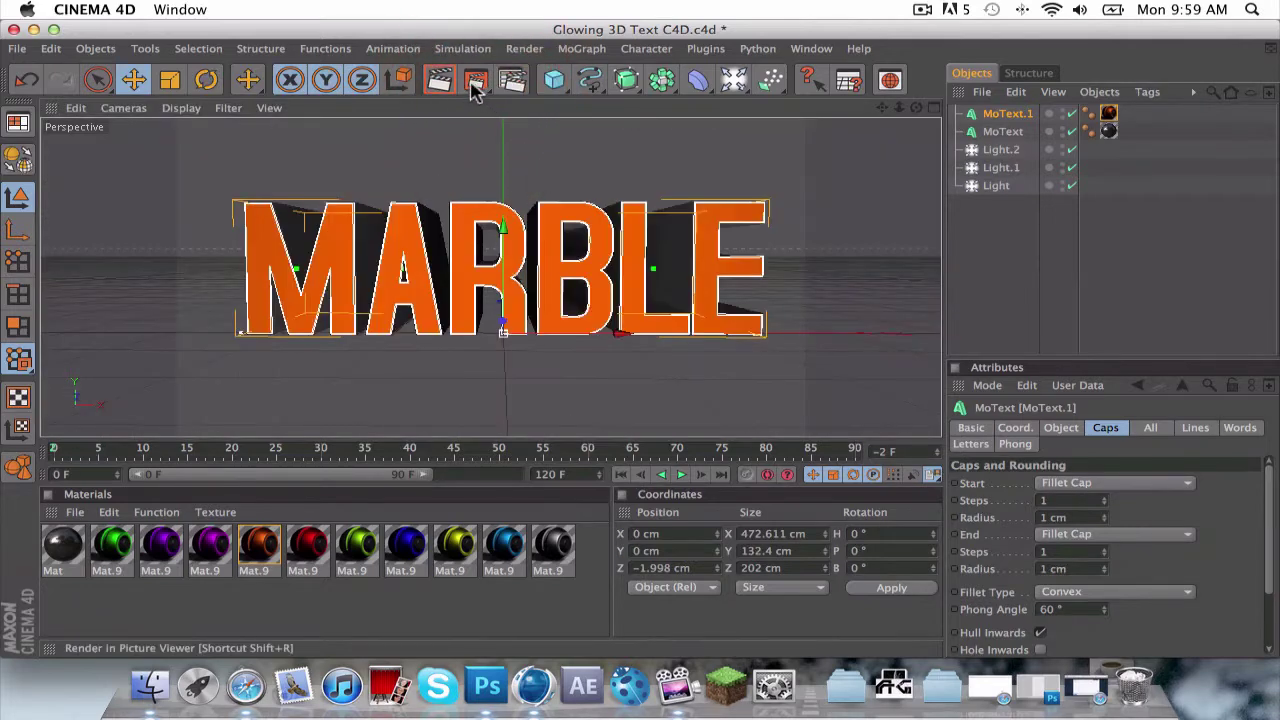
pyautogui.click(438, 82)
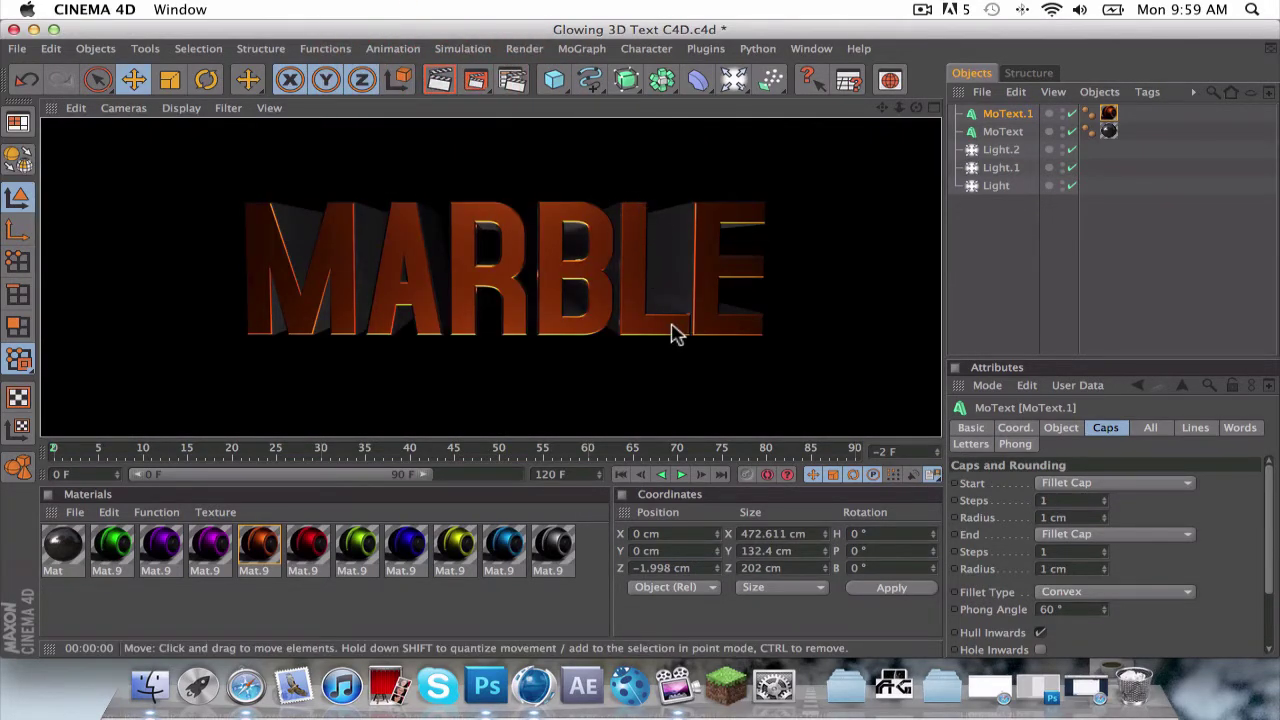
pyautogui.scroll(5, 675, 335)
pyautogui.scroll(-7, 675, 335)
pyautogui.scroll(1, 675, 335)
pyautogui.moveTo(882, 107); pyautogui.dragTo(868, 107)
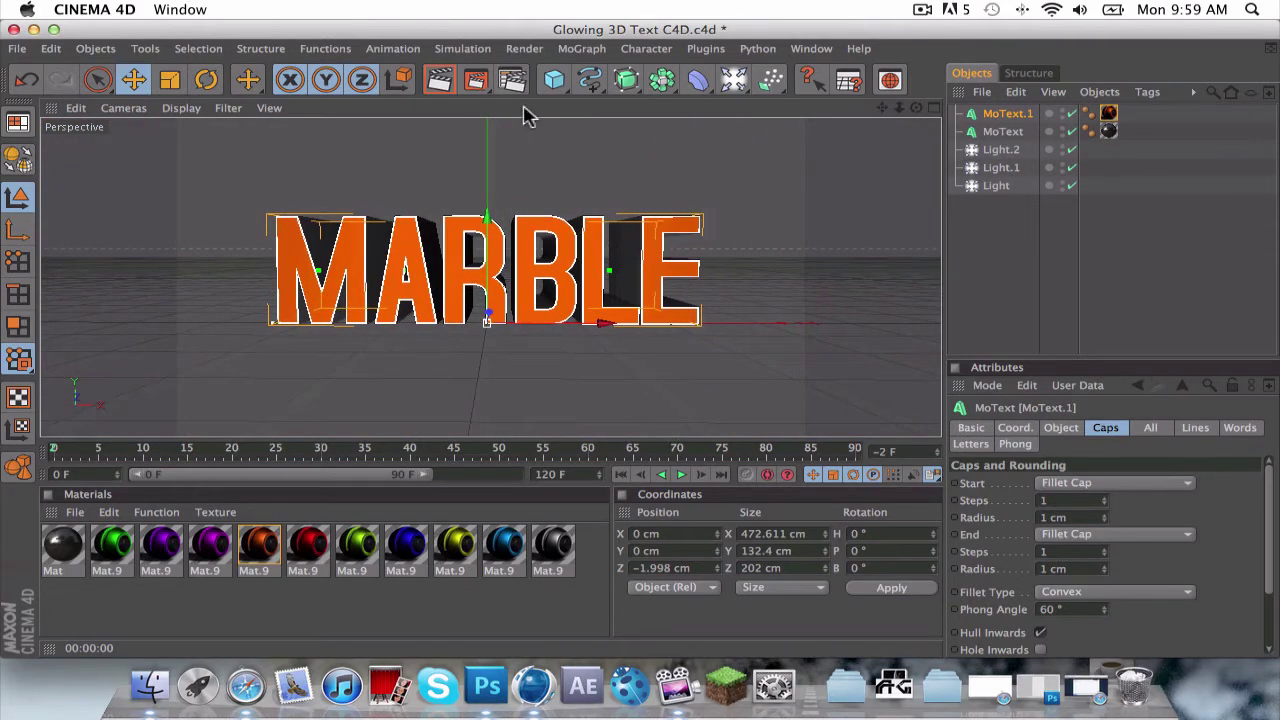
pyautogui.click(438, 82)
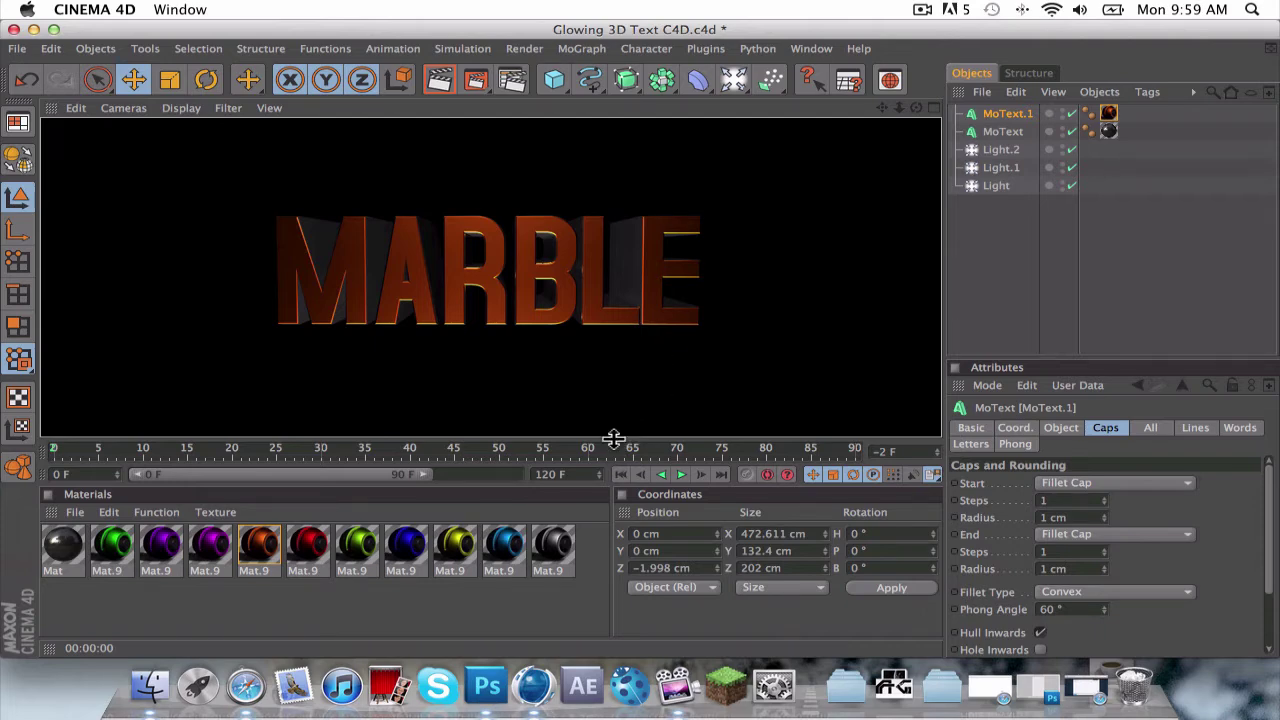
pyautogui.moveTo(612, 438); pyautogui.dragTo(615, 499)
pyautogui.click(444, 82)
pyautogui.click(444, 84)
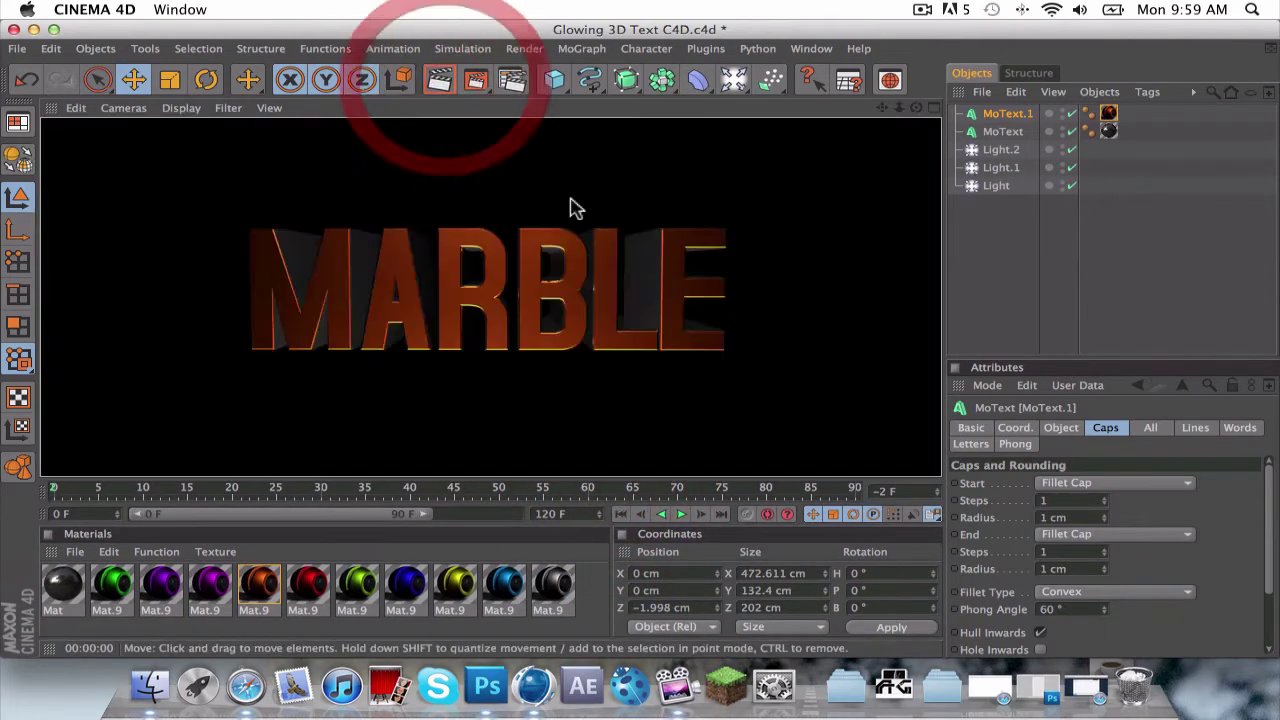
# - Set both the start and end fillet cap radii of the black MoText to 2.5 cm
pyautogui.click(1003, 131)
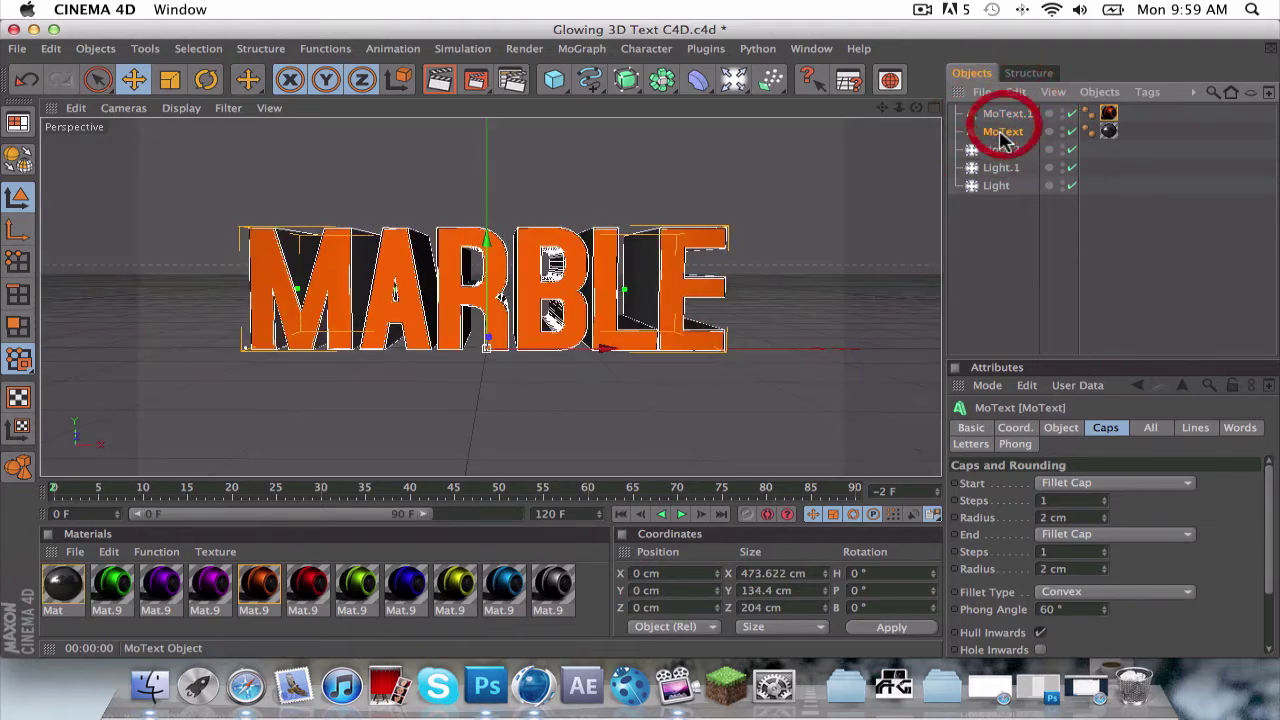
pyautogui.click(1062, 430)
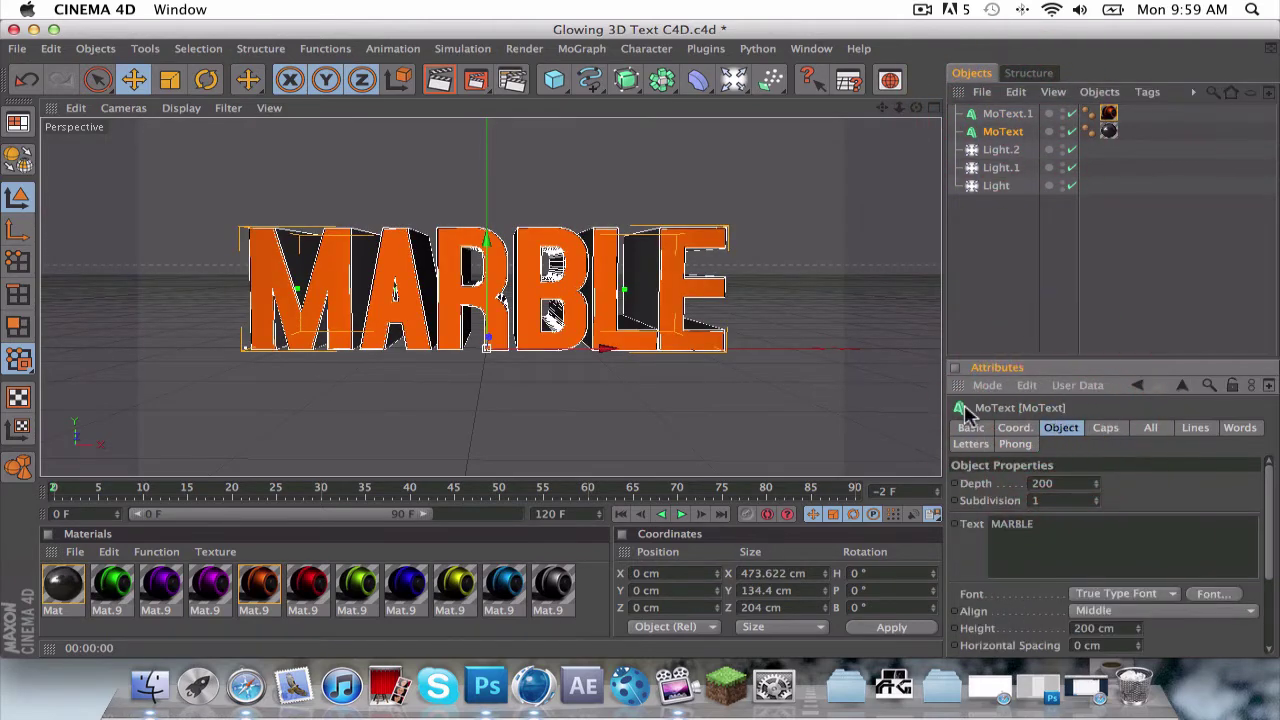
pyautogui.moveTo(945, 418); pyautogui.dragTo(903, 420)
pyautogui.click(1062, 427)
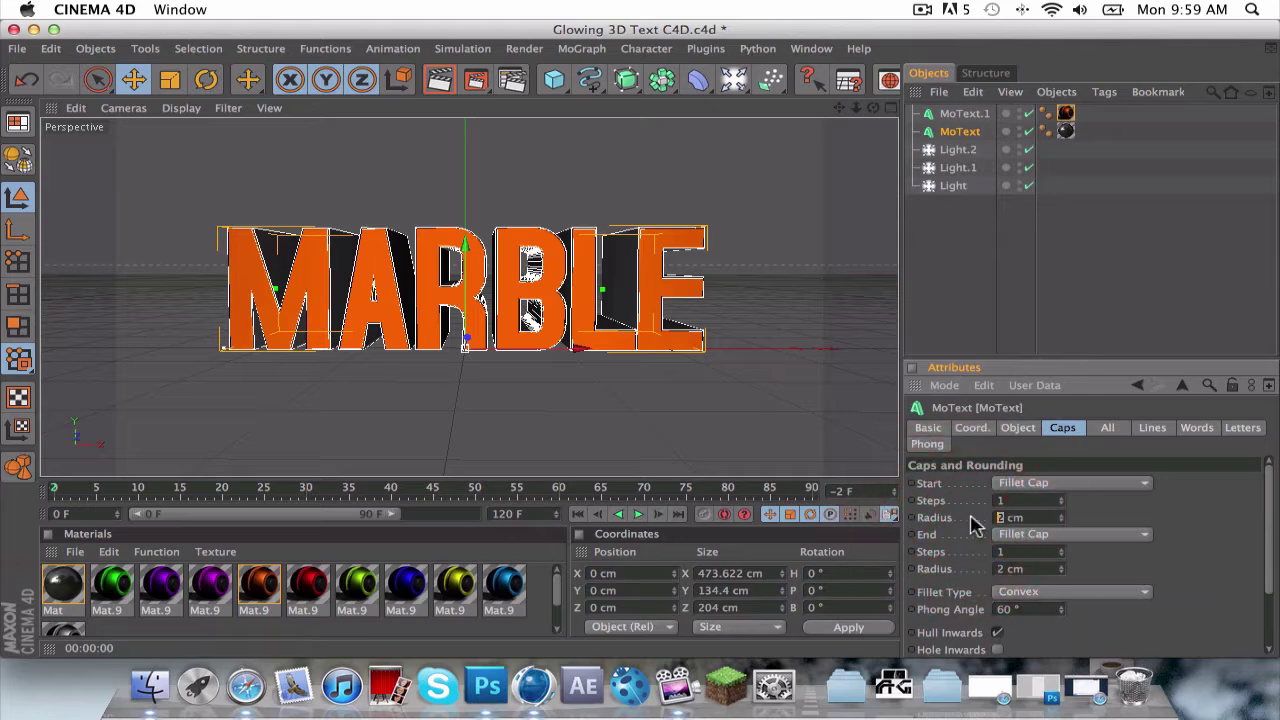
pyautogui.write('3')
pyautogui.write('2.')
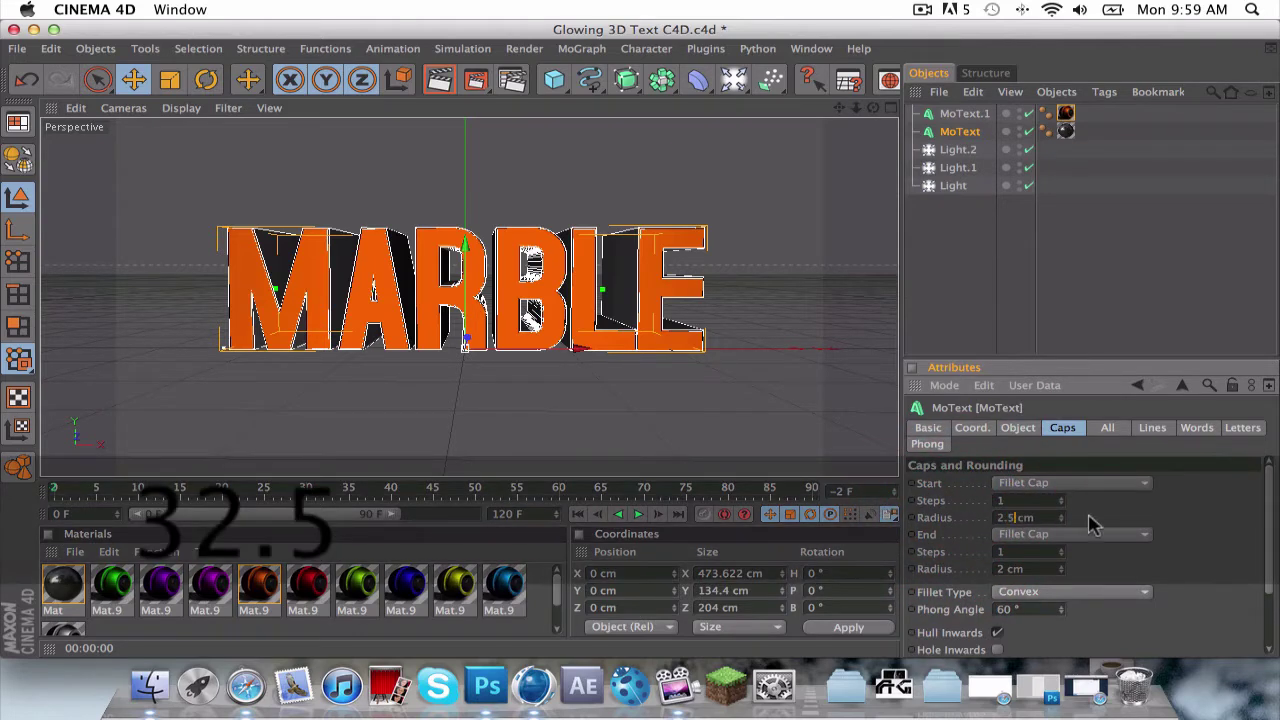
pyautogui.write('5')
pyautogui.write('2.5')
pyautogui.click(1181, 558)
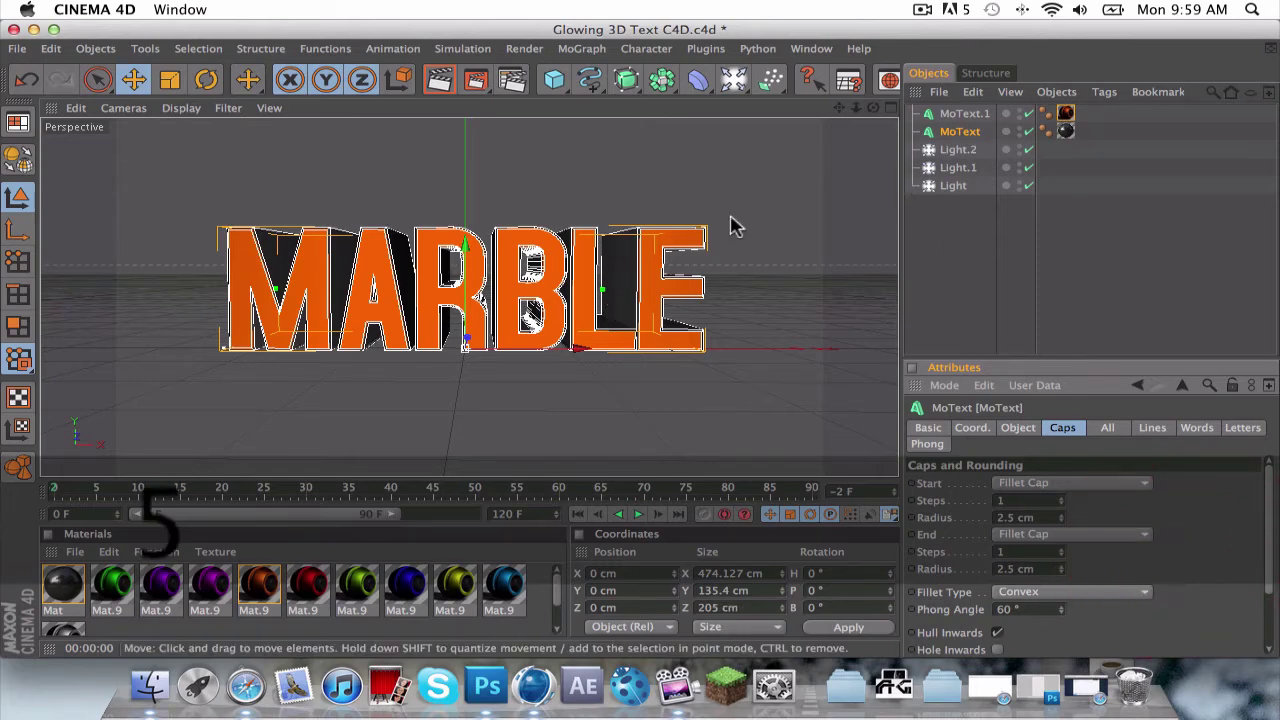
# - Nudge the black MoText along Z to about -0.055 cm
pyautogui.moveTo(872, 107)
pyautogui.mouseDown()
pyautogui.moveTo(882, 110)
pyautogui.moveTo(863, 119)
pyautogui.mouseUp()
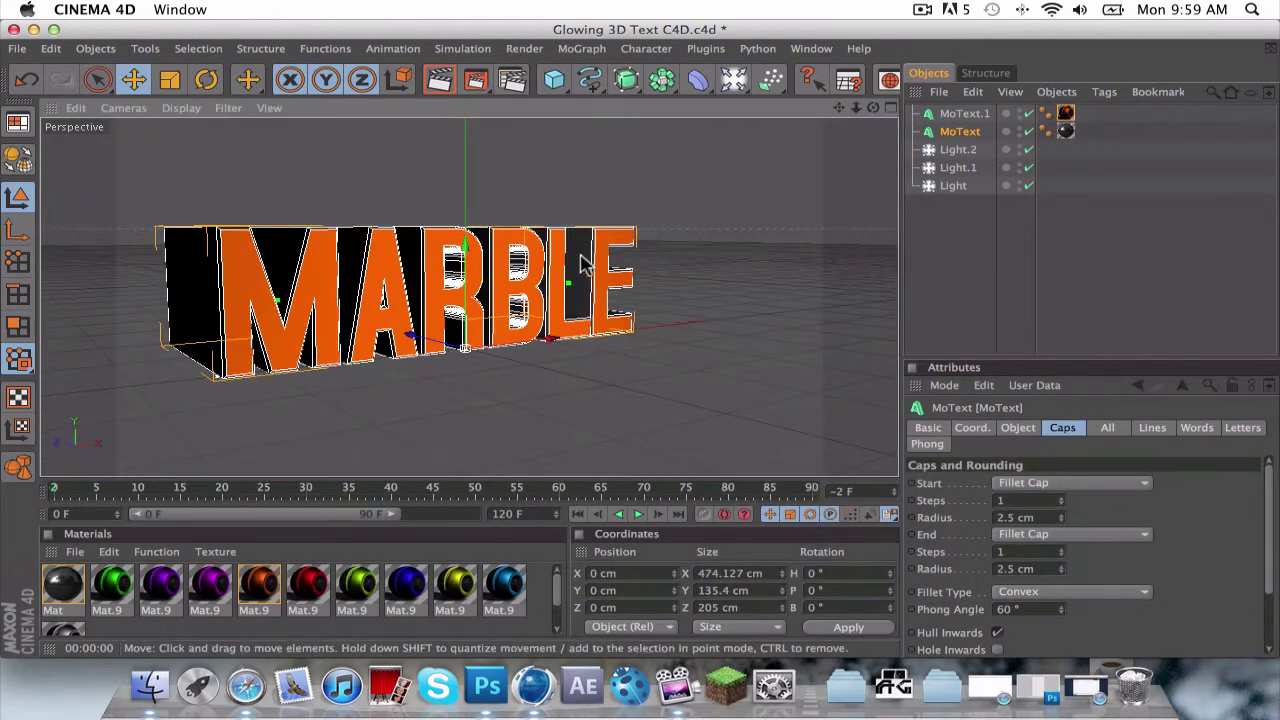
pyautogui.moveTo(414, 336); pyautogui.dragTo(414, 336)
pyautogui.moveTo(873, 108); pyautogui.dragTo(862, 105)
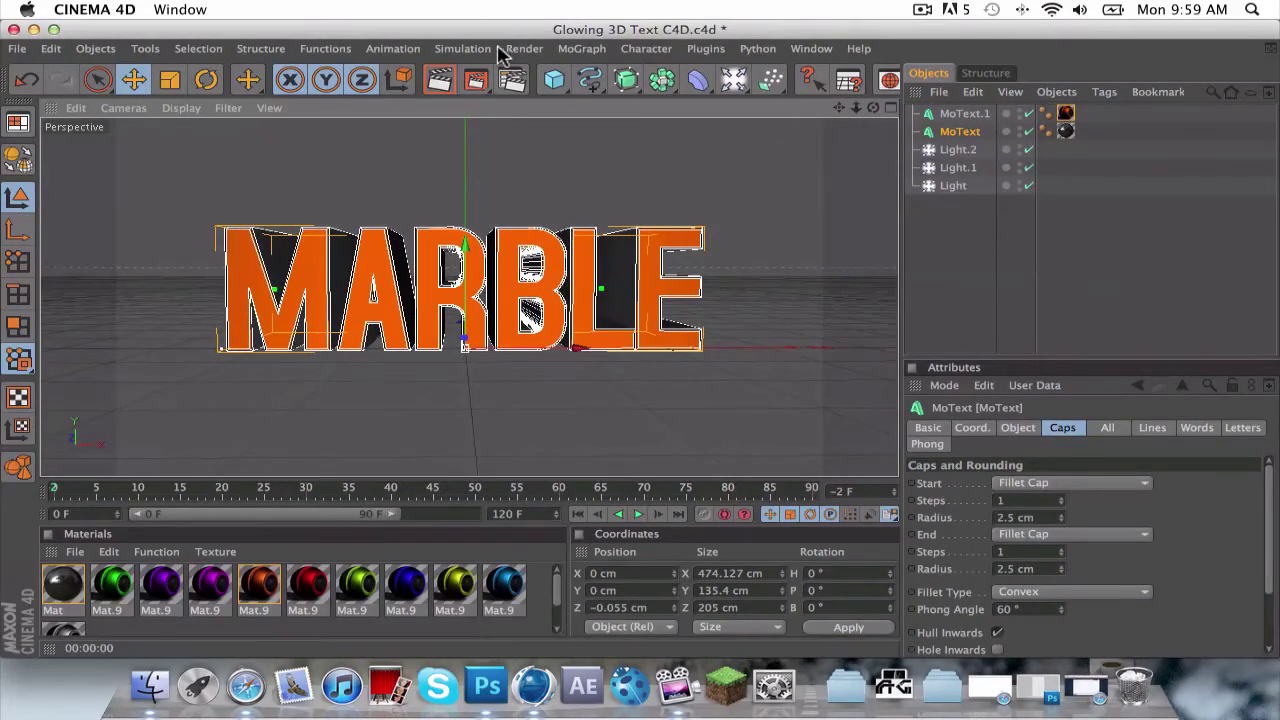
# - Render the perspective view to examine the wider black outline around the orange text
pyautogui.click(441, 79)
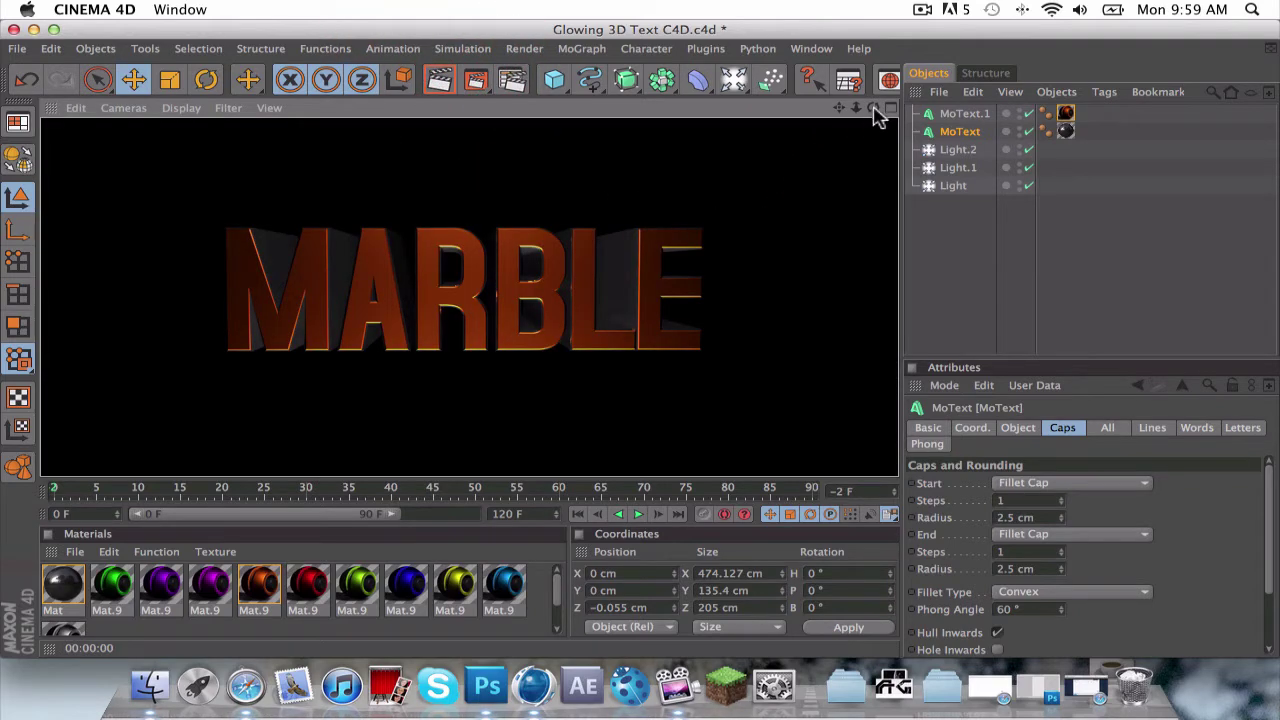
pyautogui.moveTo(873, 108)
pyautogui.mouseDown()
pyautogui.moveTo(880, 135)
pyautogui.moveTo(866, 122)
pyautogui.moveTo(882, 104)
pyautogui.mouseUp()
pyautogui.click(440, 80)
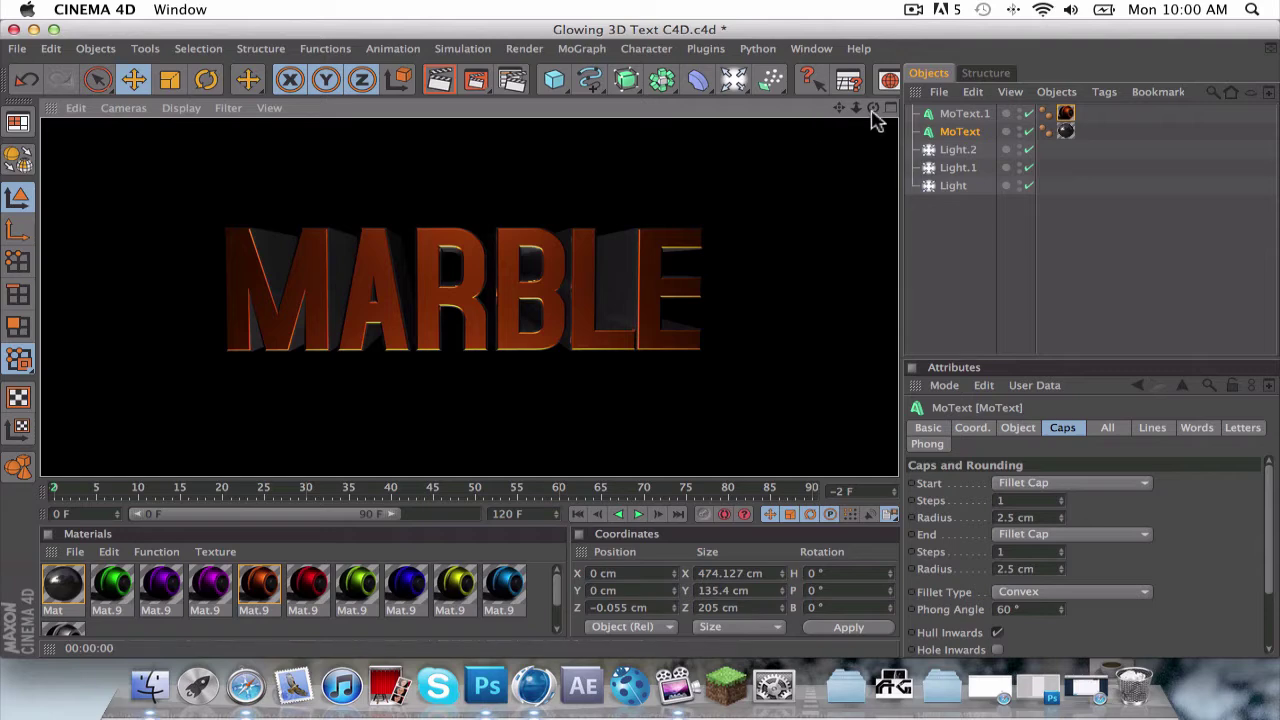
# - Set the depth of both MoText and MoText.1 to 135
pyautogui.click(955, 131)
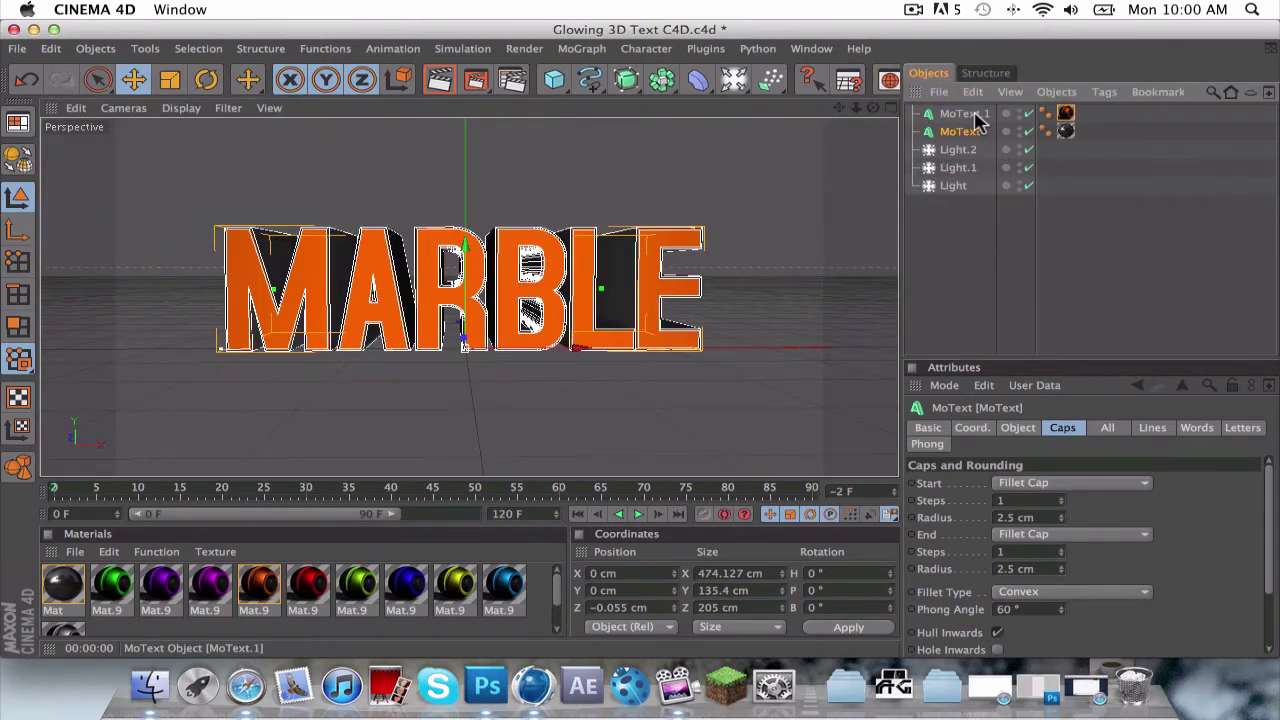
pyautogui.keyDown('super'); pyautogui.click(962, 113); pyautogui.keyUp('super')
pyautogui.click(1018, 427)
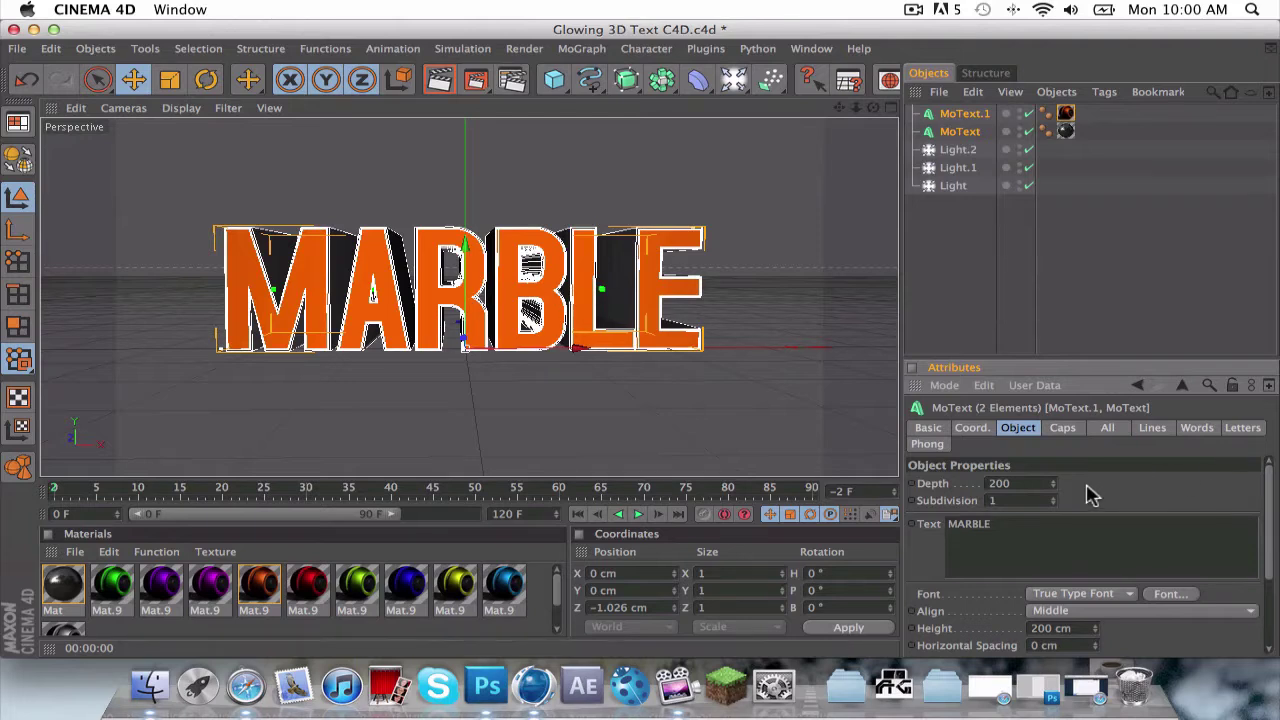
pyautogui.moveTo(1053, 484); pyautogui.dragTo(1053, 530)
pyautogui.moveTo(1021, 484); pyautogui.dragTo(873, 477)
pyautogui.write('135')
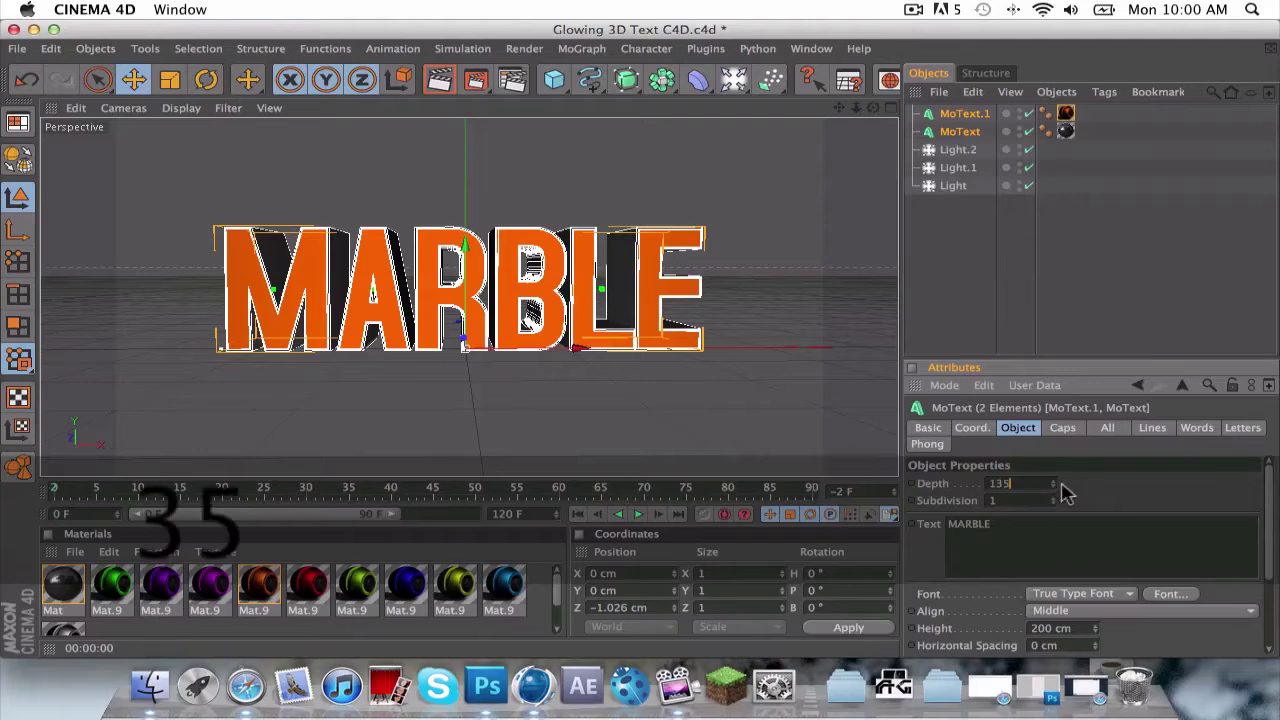
pyautogui.click(1113, 480)
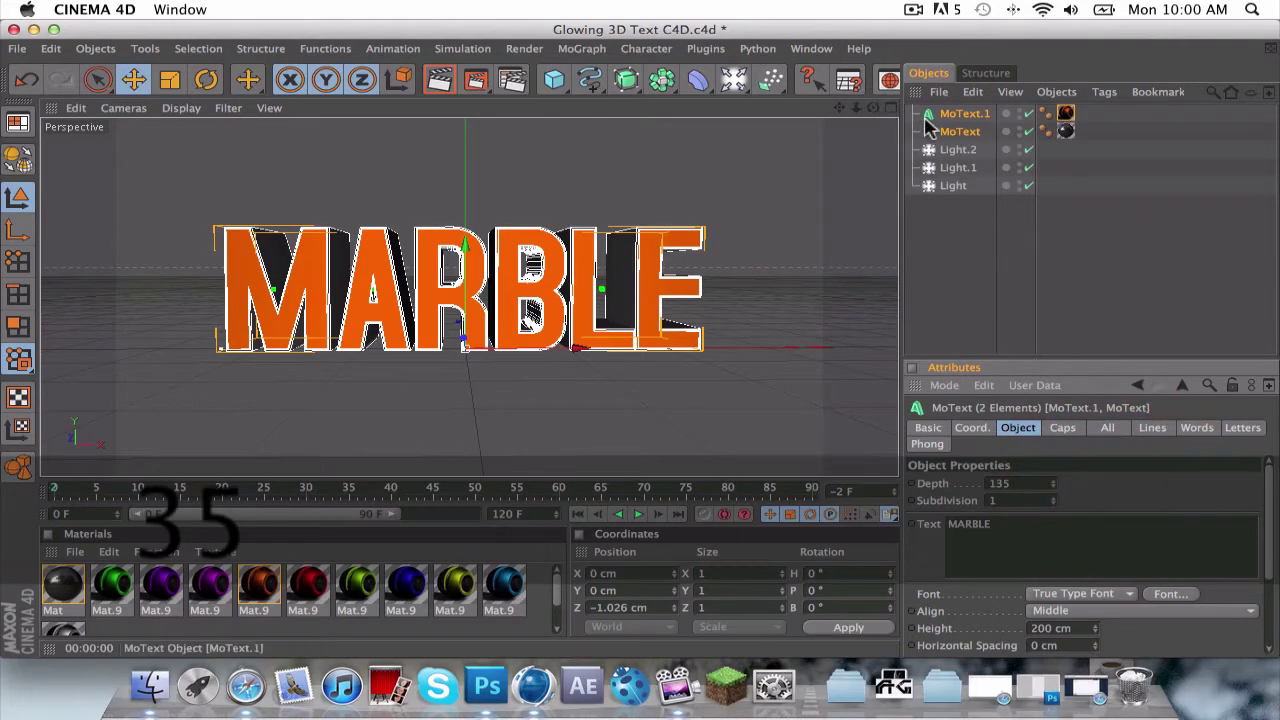
# - Group MoText and MoText.1 together under one null
pyautogui.rightClick(958, 116)
pyautogui.click(943, 252)
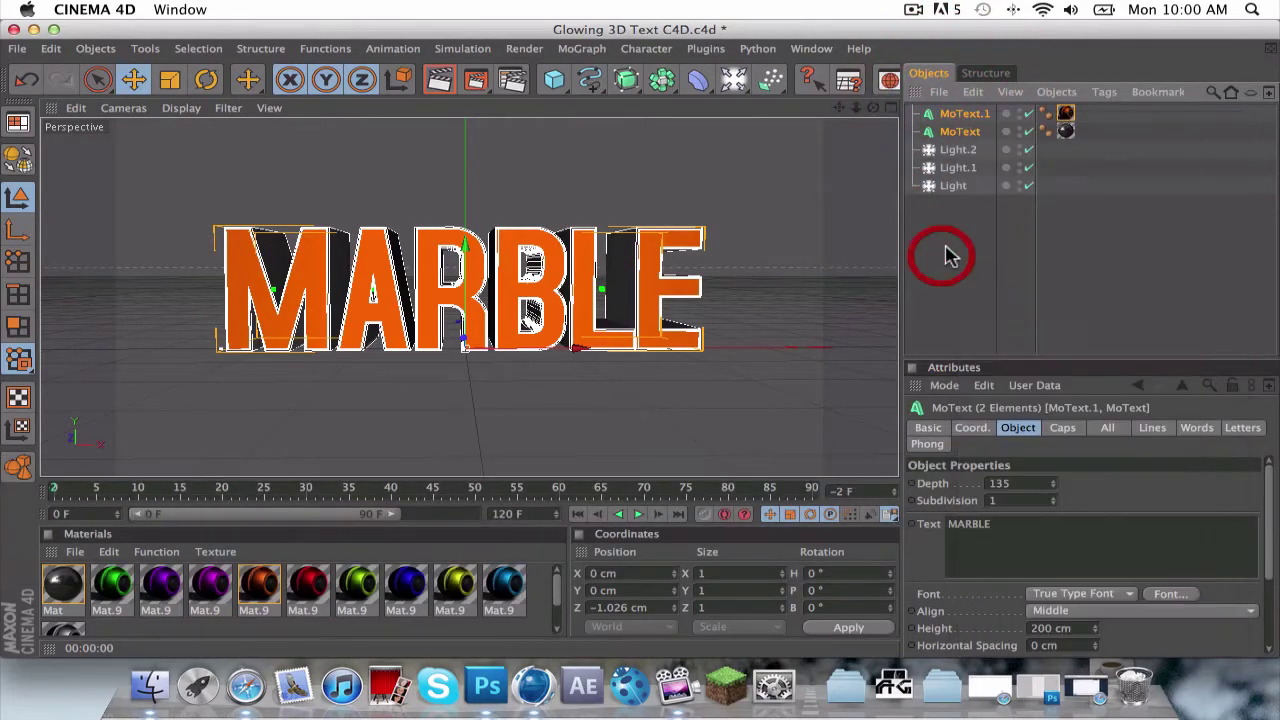
pyautogui.press('super')
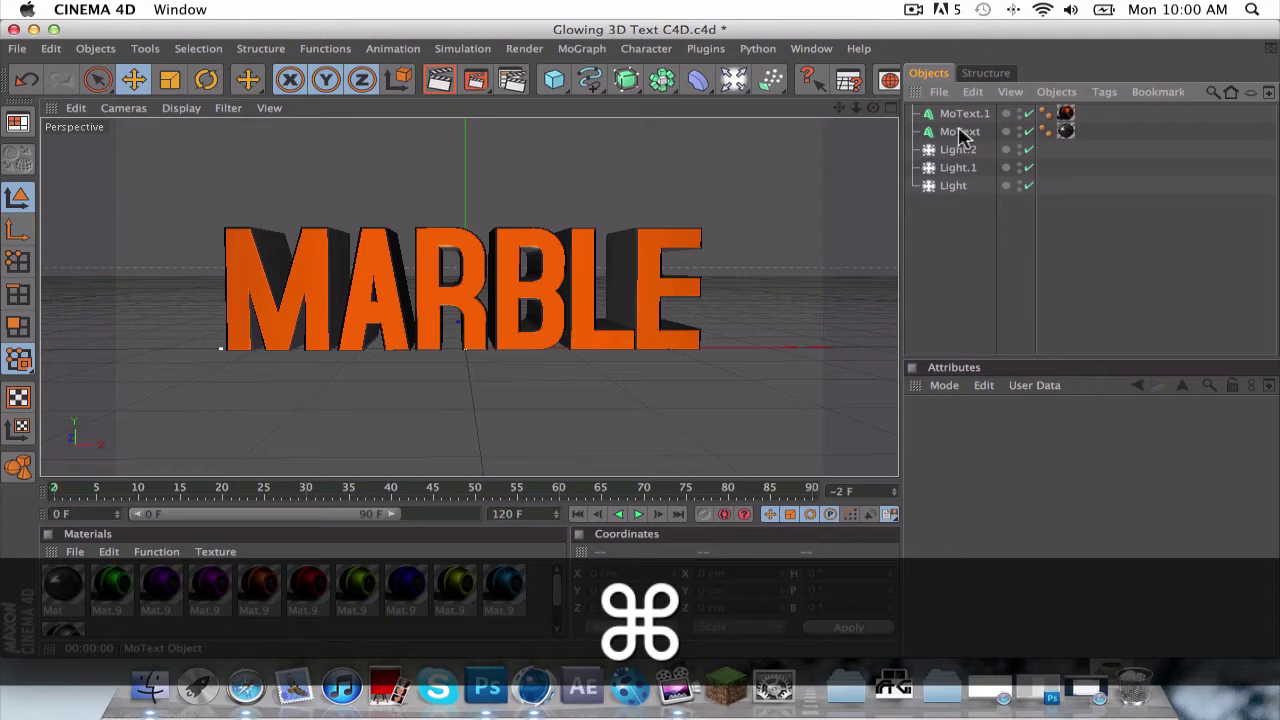
pyautogui.keyDown('super'); pyautogui.click(960, 133); pyautogui.keyUp('super')
pyautogui.keyDown('super'); pyautogui.click(970, 117); pyautogui.keyUp('super')
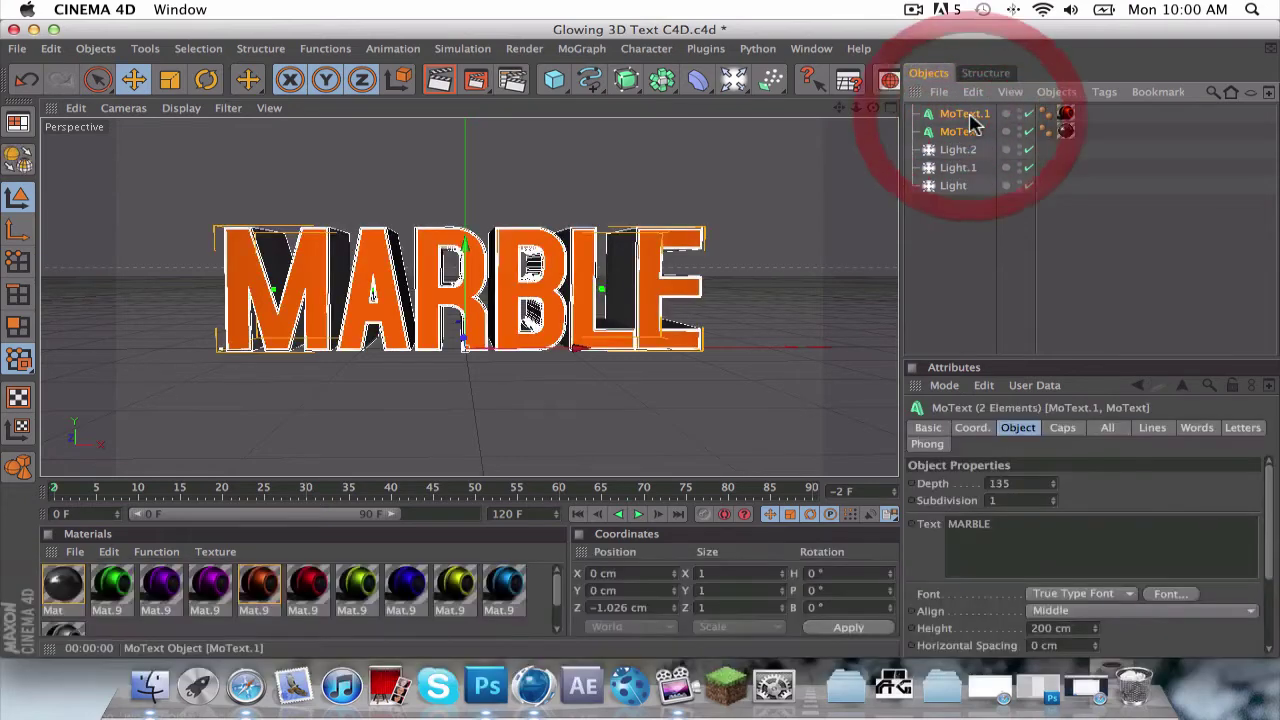
pyautogui.rightClick(970, 122)
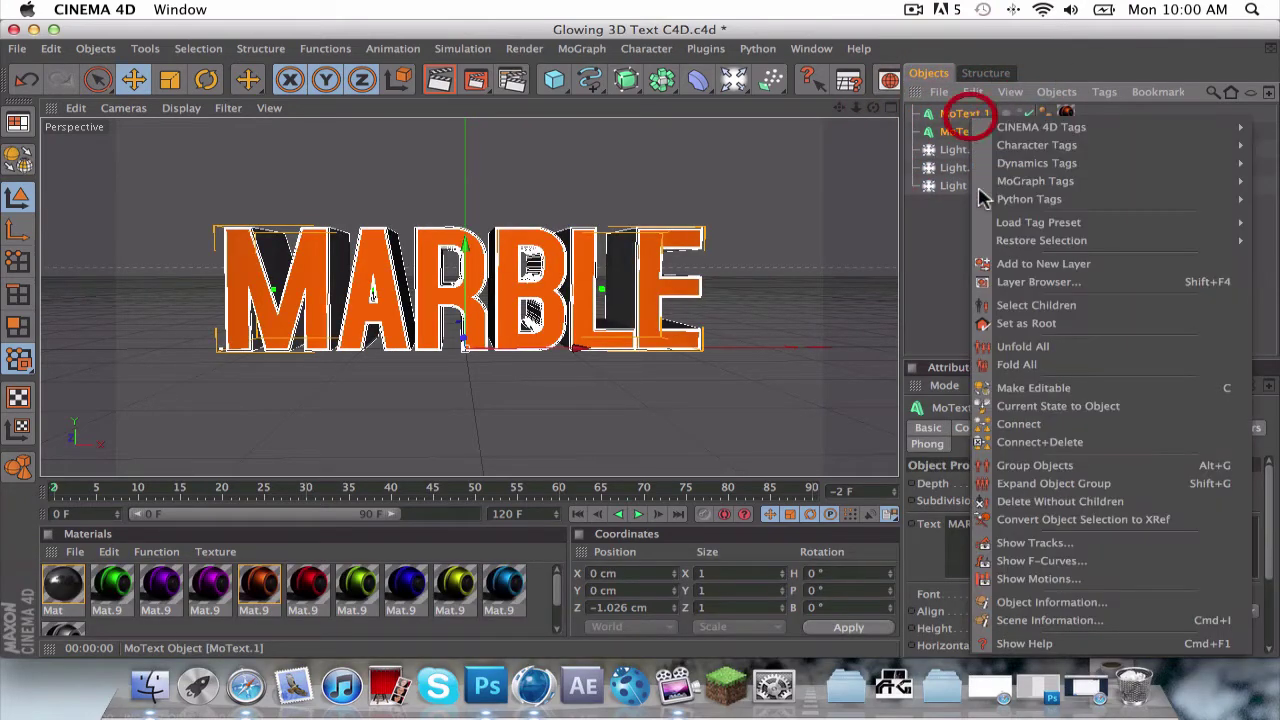
pyautogui.click(1120, 444)
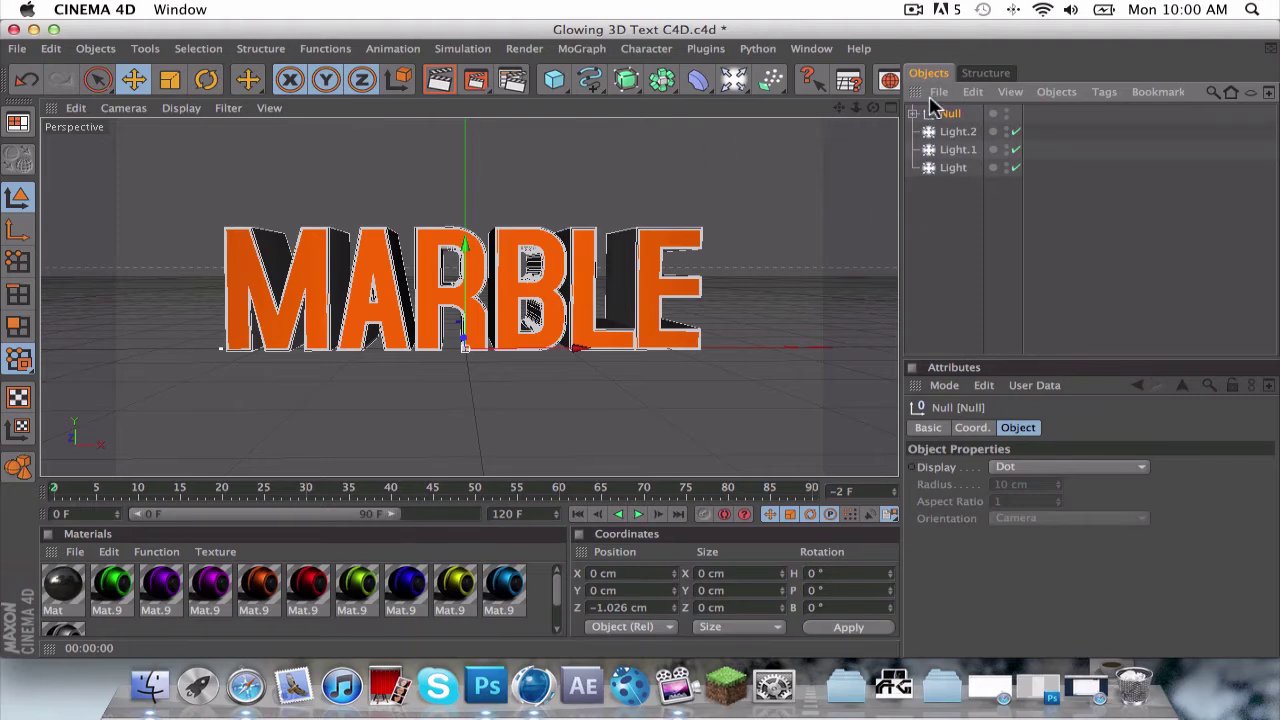
# - Add a Wrap deformer inside the text group's null and raise it to about 47 cm in Y
pyautogui.click(698, 78)
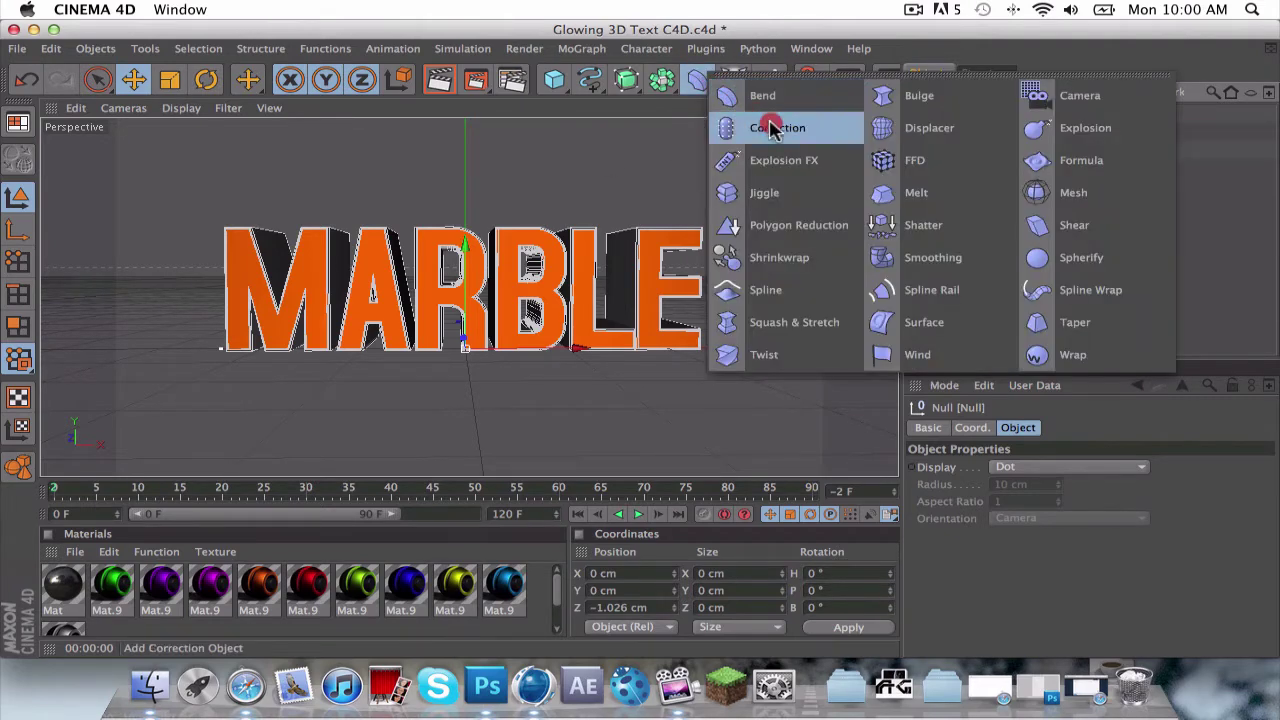
pyautogui.click(1114, 350)
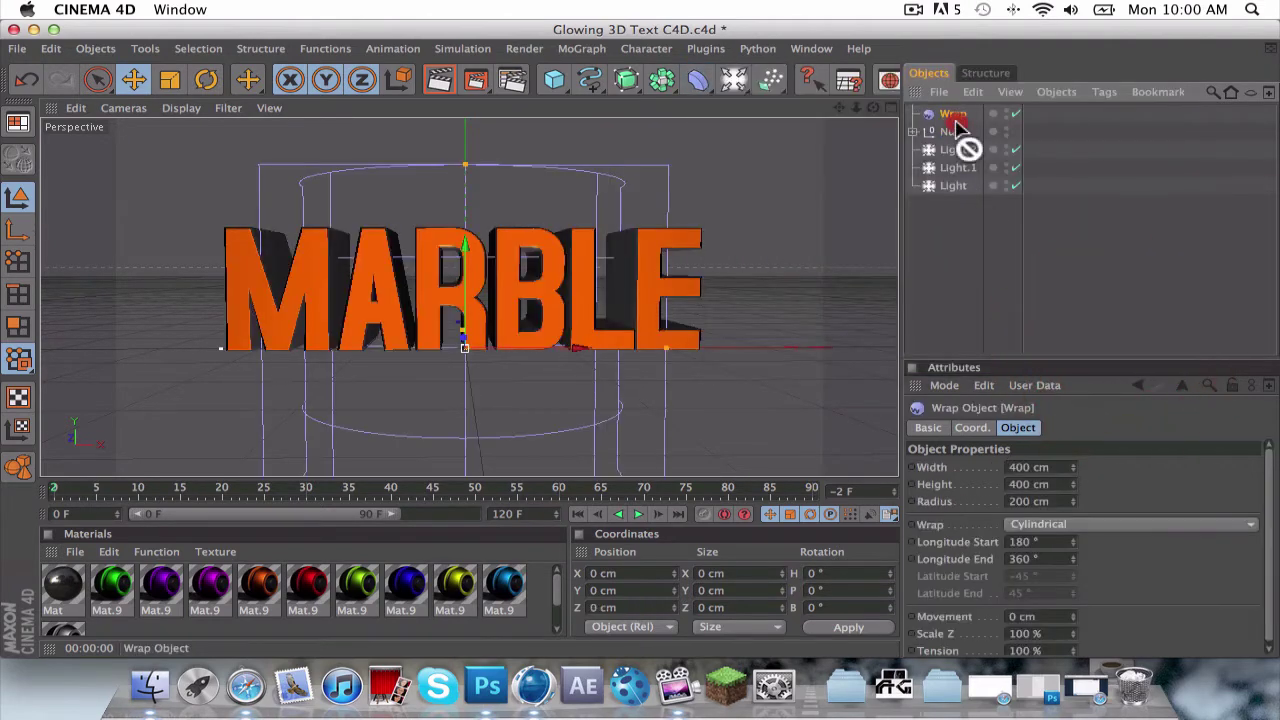
pyautogui.moveTo(955, 140); pyautogui.dragTo(960, 131)
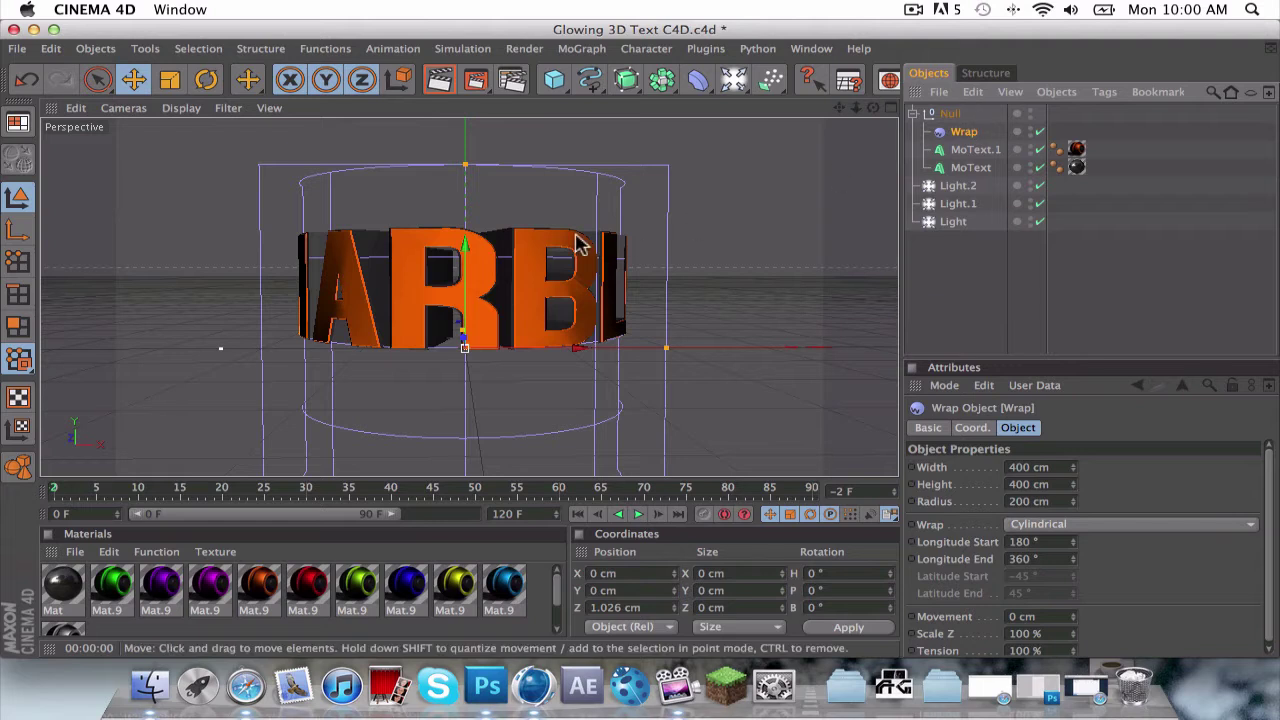
pyautogui.moveTo(466, 250); pyautogui.dragTo(466, 206)
# - Set the Wrap deformer's width to 850 cm and its radius to 300 cm
pyautogui.moveTo(645, 307); pyautogui.dragTo(665, 313)
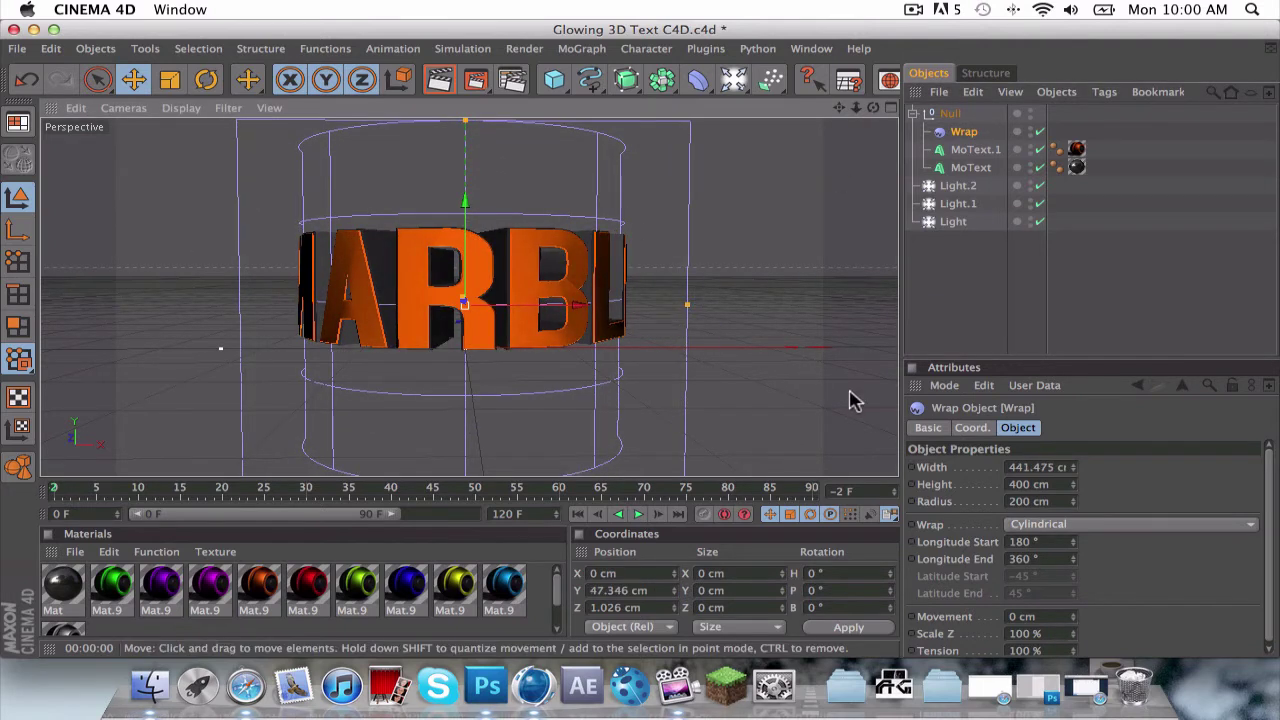
pyautogui.click(1040, 467)
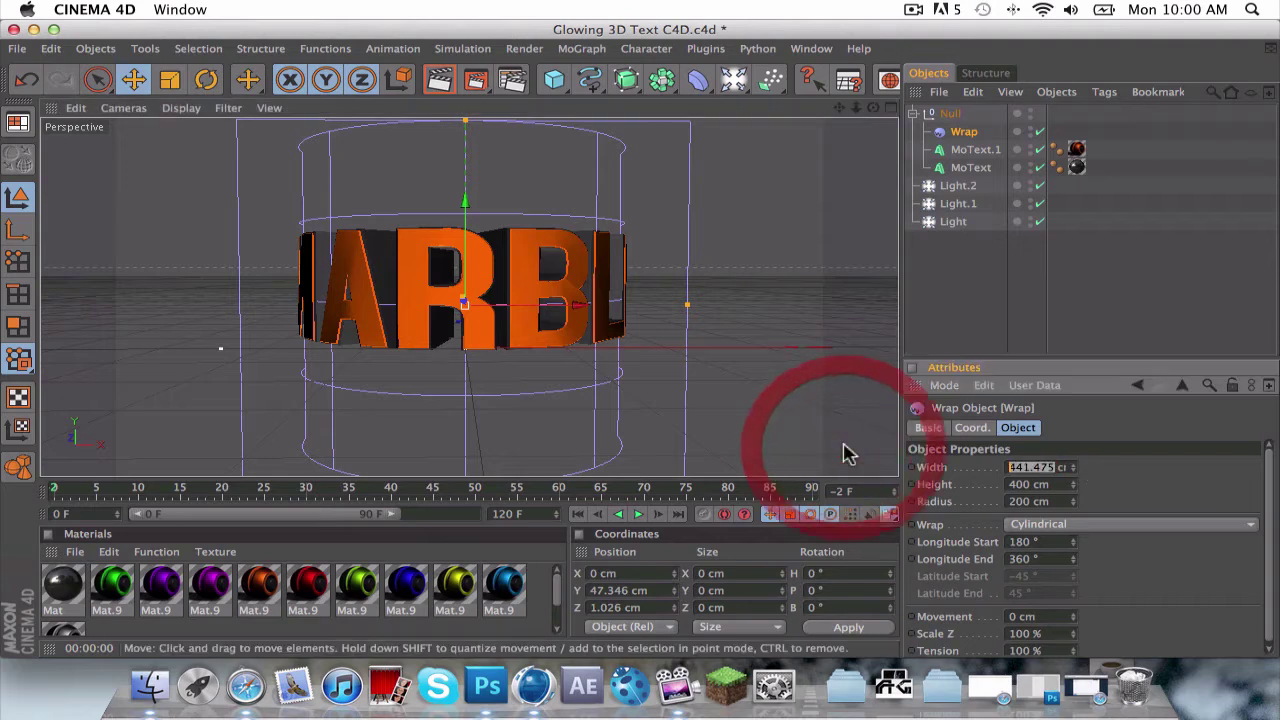
pyautogui.write('8')
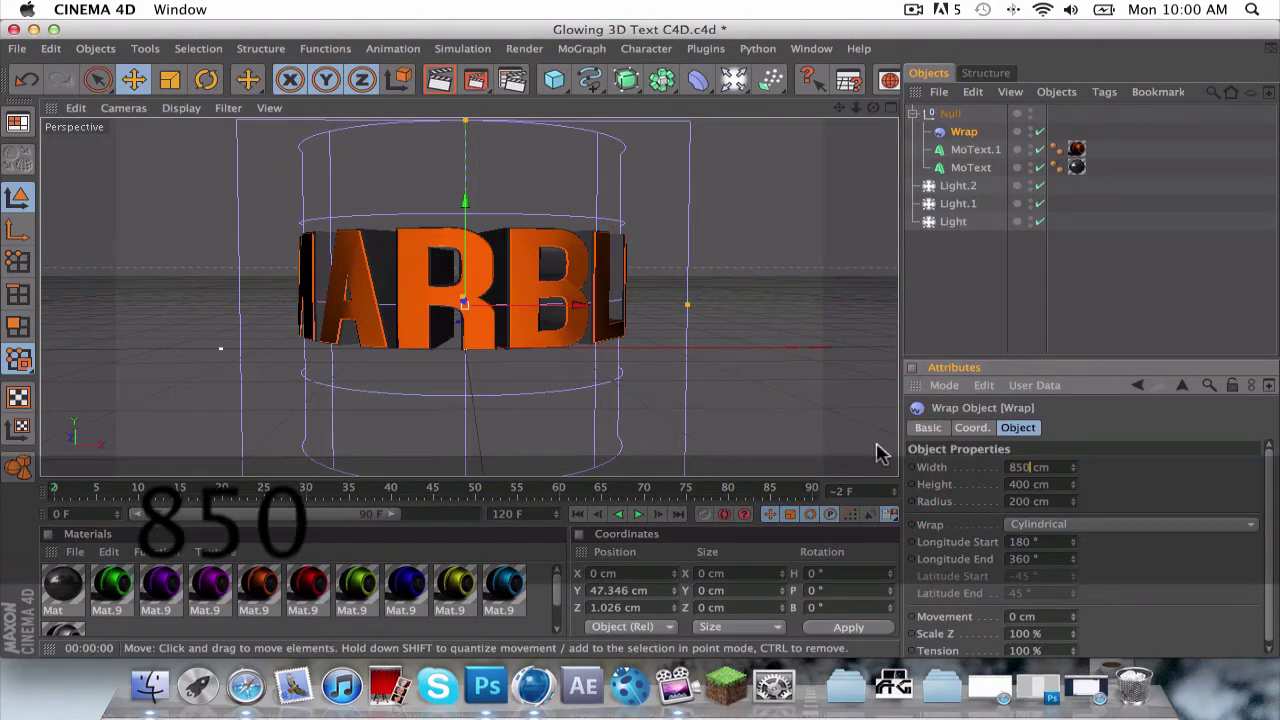
pyautogui.write('50')
pyautogui.press('Return')
pyautogui.click(1036, 501)
pyautogui.write('300')
pyautogui.click(1120, 501)
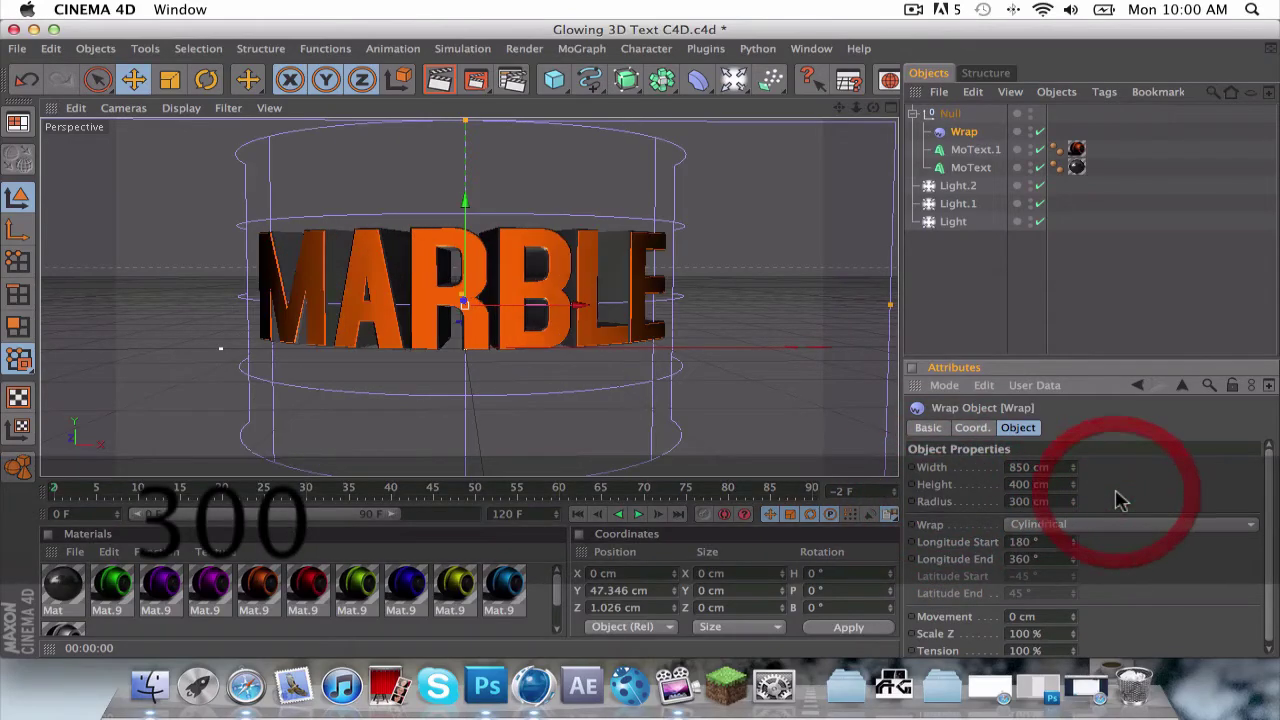
pyautogui.moveTo(1048, 469); pyautogui.dragTo(962, 465)
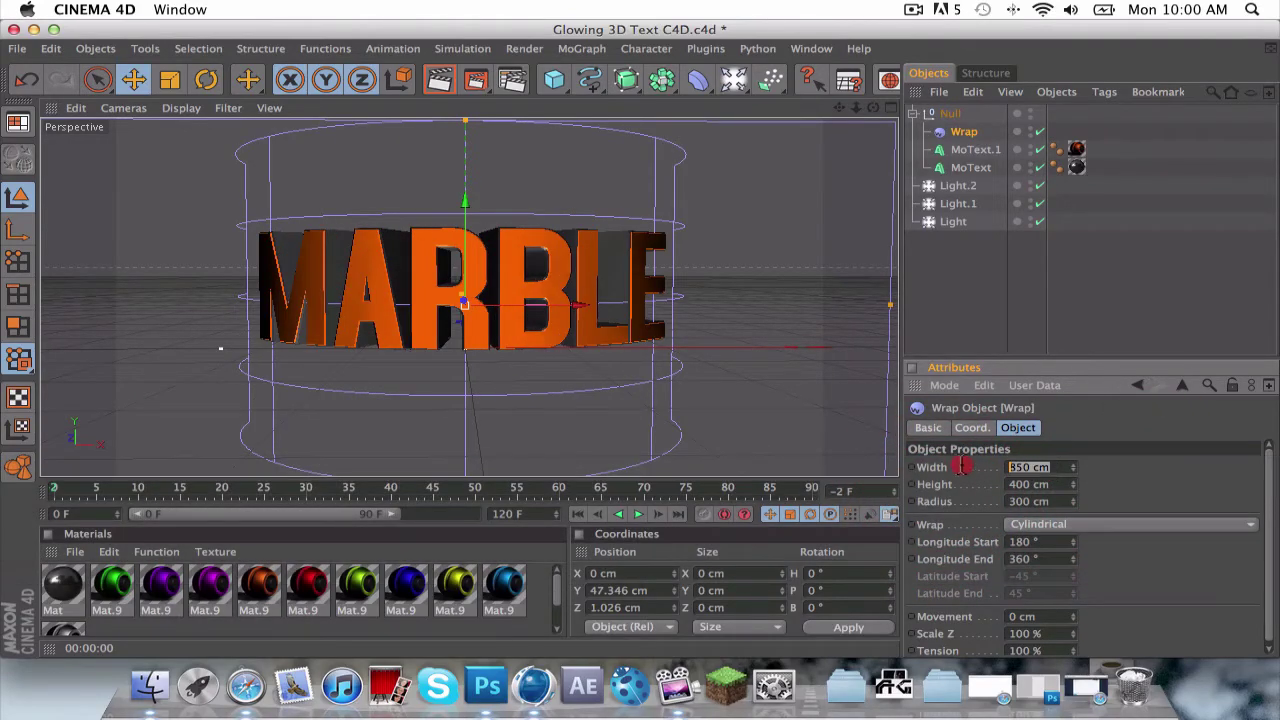
pyautogui.click(1168, 485)
pyautogui.moveTo(1038, 484); pyautogui.dragTo(940, 507)
pyautogui.click(1128, 487)
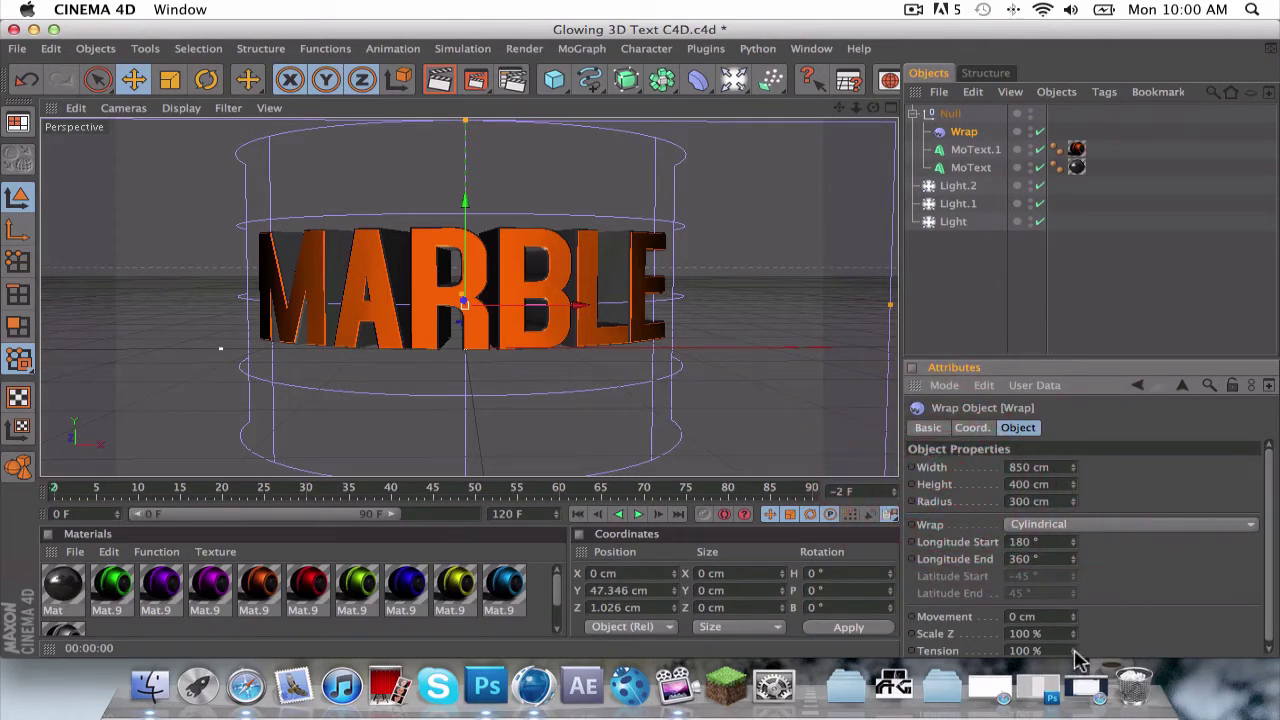
# - Lower the Wrap deformer's tension to 18%
pyautogui.moveTo(1073, 651); pyautogui.dragTo(1073, 680)
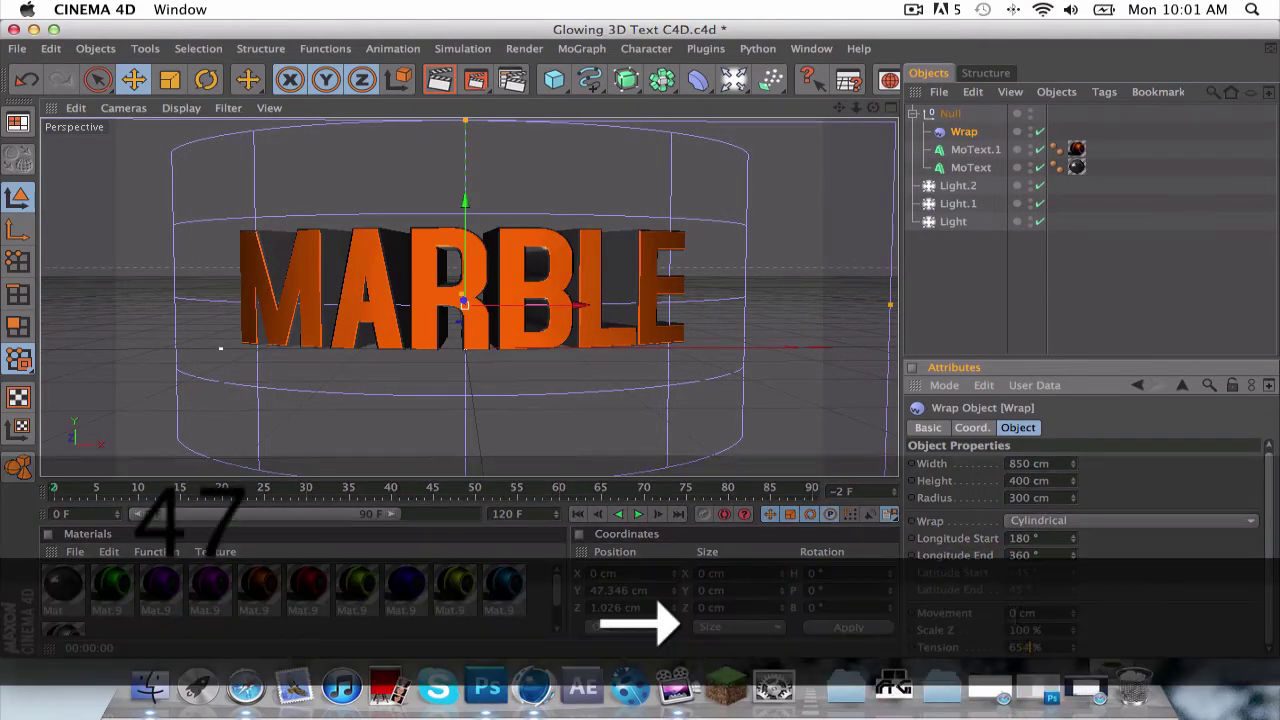
pyautogui.click(1130, 625)
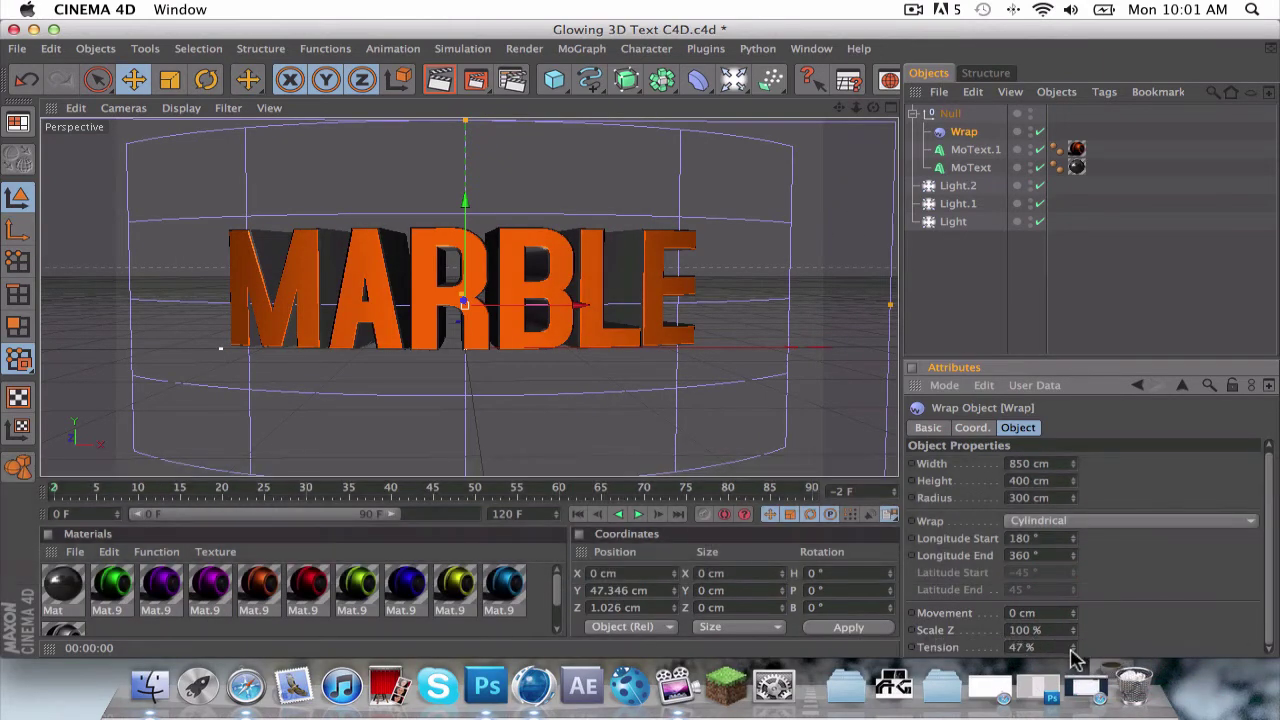
pyautogui.moveTo(1073, 648); pyautogui.dragTo(1073, 694)
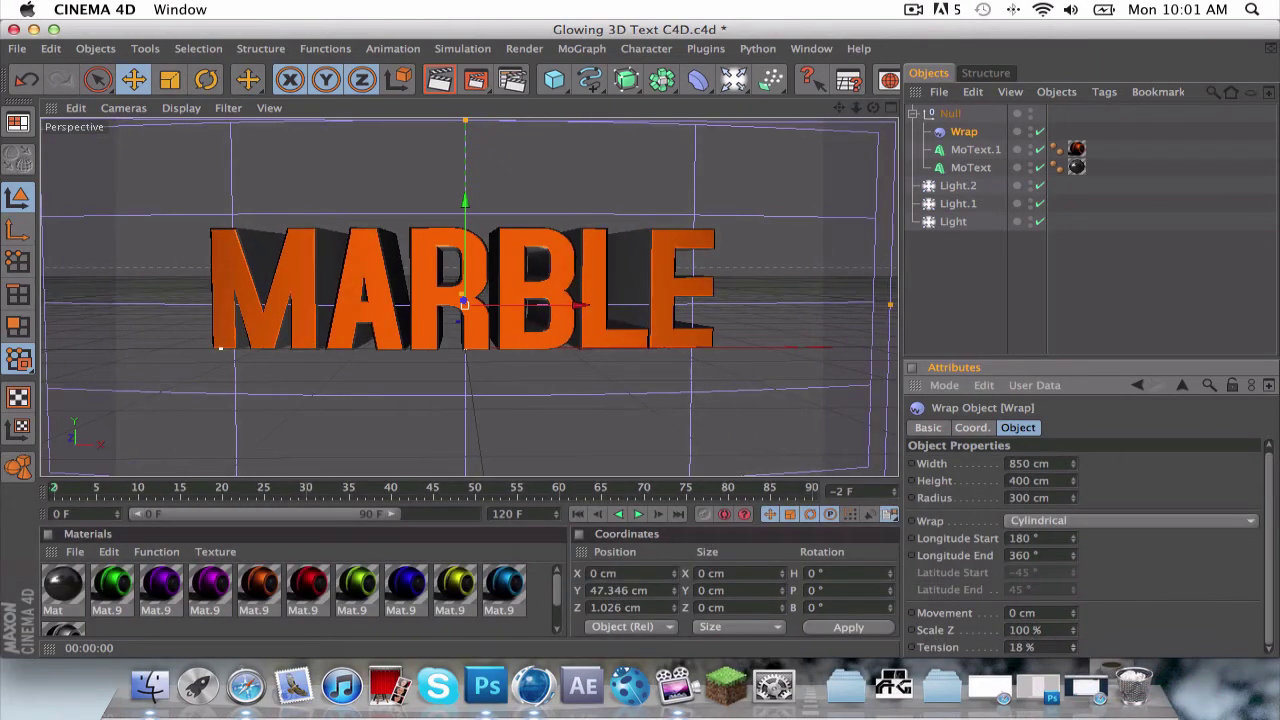
# - Select MoText and MoText.1 together and slightly adjust their shared extrusion depth
pyautogui.click(982, 167)
pyautogui.keyDown('super'); pyautogui.click(976, 152); pyautogui.keyUp('super')
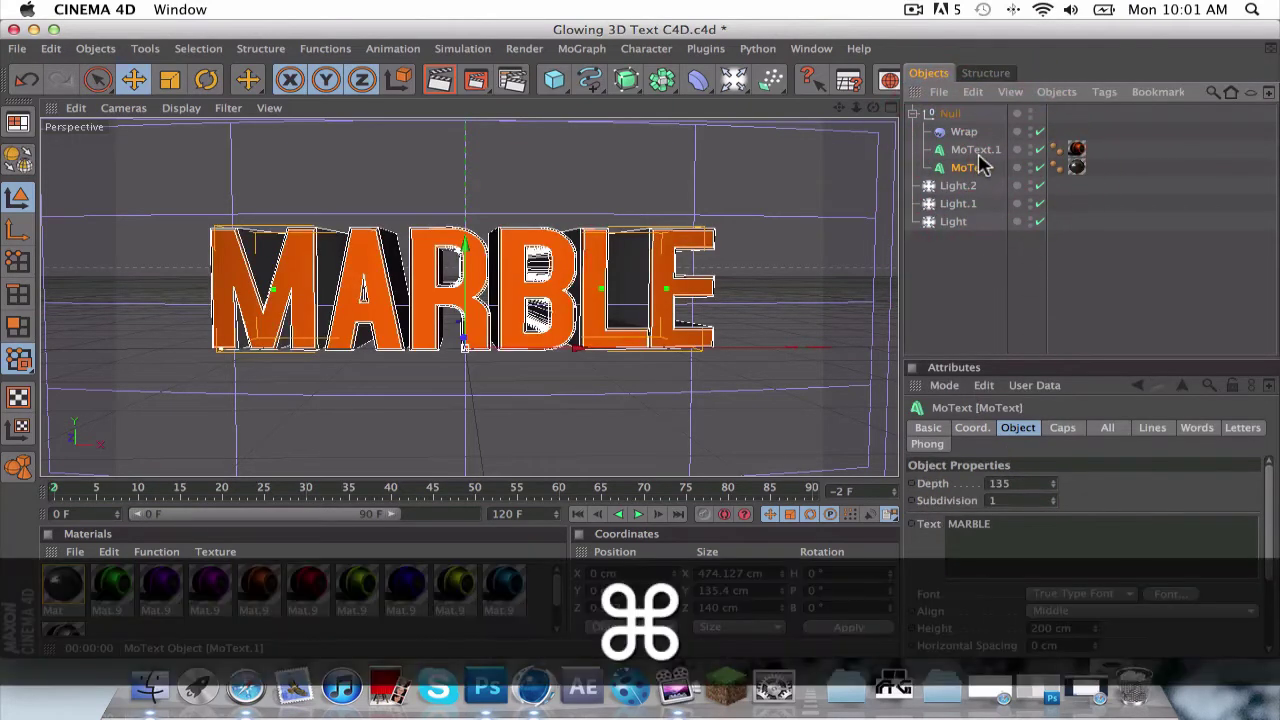
pyautogui.keyDown('super'); pyautogui.click(979, 157); pyautogui.keyUp('super')
pyautogui.moveTo(1053, 484); pyautogui.dragTo(1053, 497)
pyautogui.moveTo(837, 105); pyautogui.dragTo(847, 107)
# - Set the Wrap deformer's width to 871 cm, height to 405 cm and radius to 260 cm, and preview-render the perspective view
pyautogui.click(964, 132)
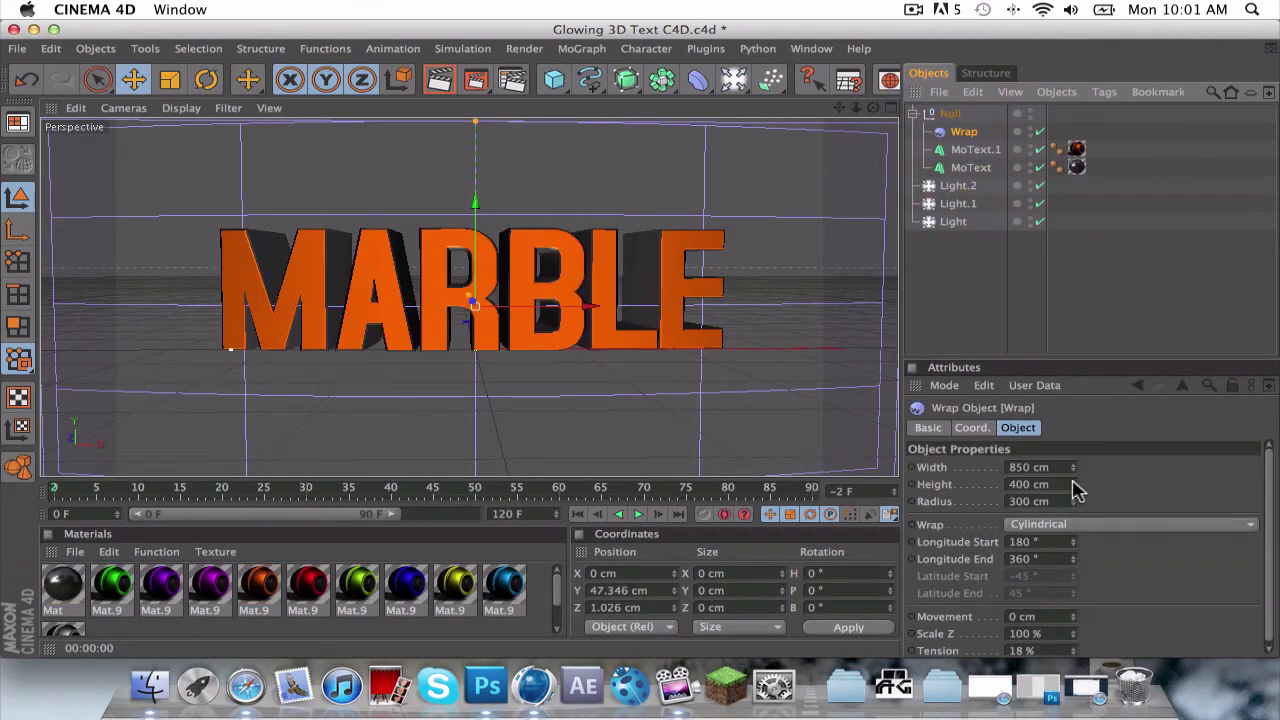
pyautogui.moveTo(1072, 484)
pyautogui.mouseDown()
pyautogui.moveTo(1074, 462)
pyautogui.moveTo(1073, 498)
pyautogui.moveTo(1073, 470)
pyautogui.moveTo(1073, 486)
pyautogui.mouseUp()
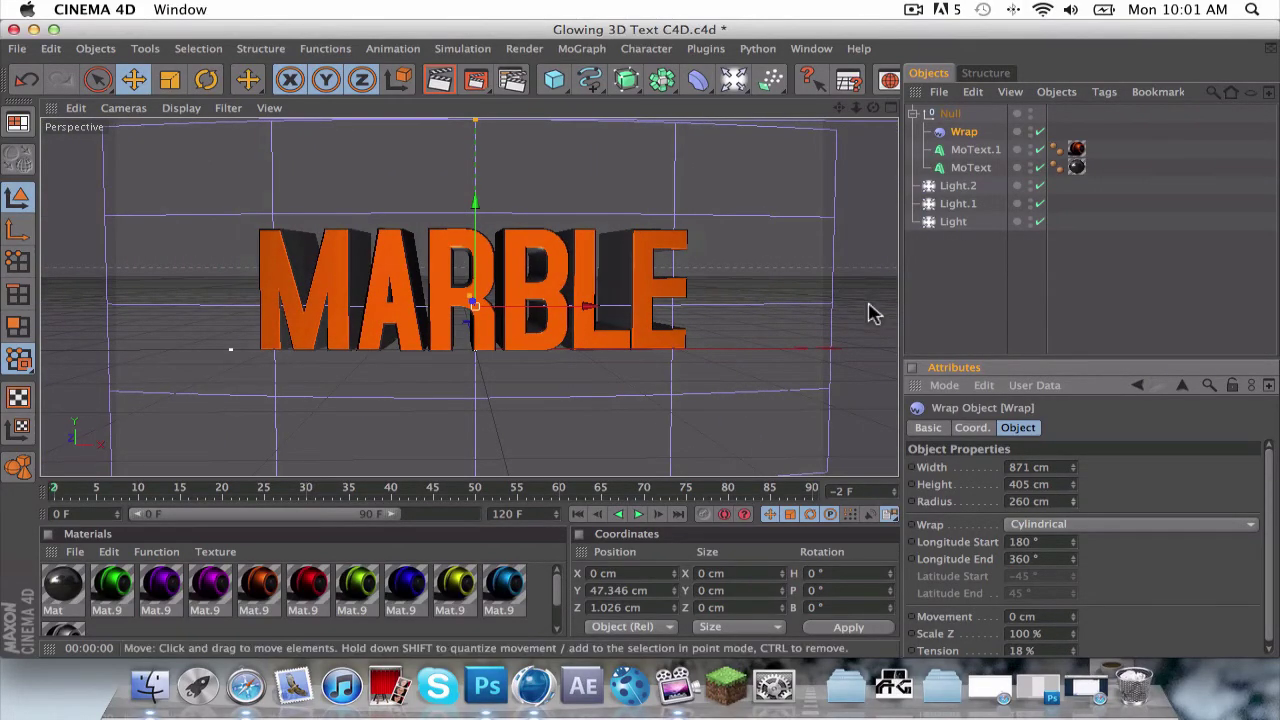
pyautogui.click(437, 80)
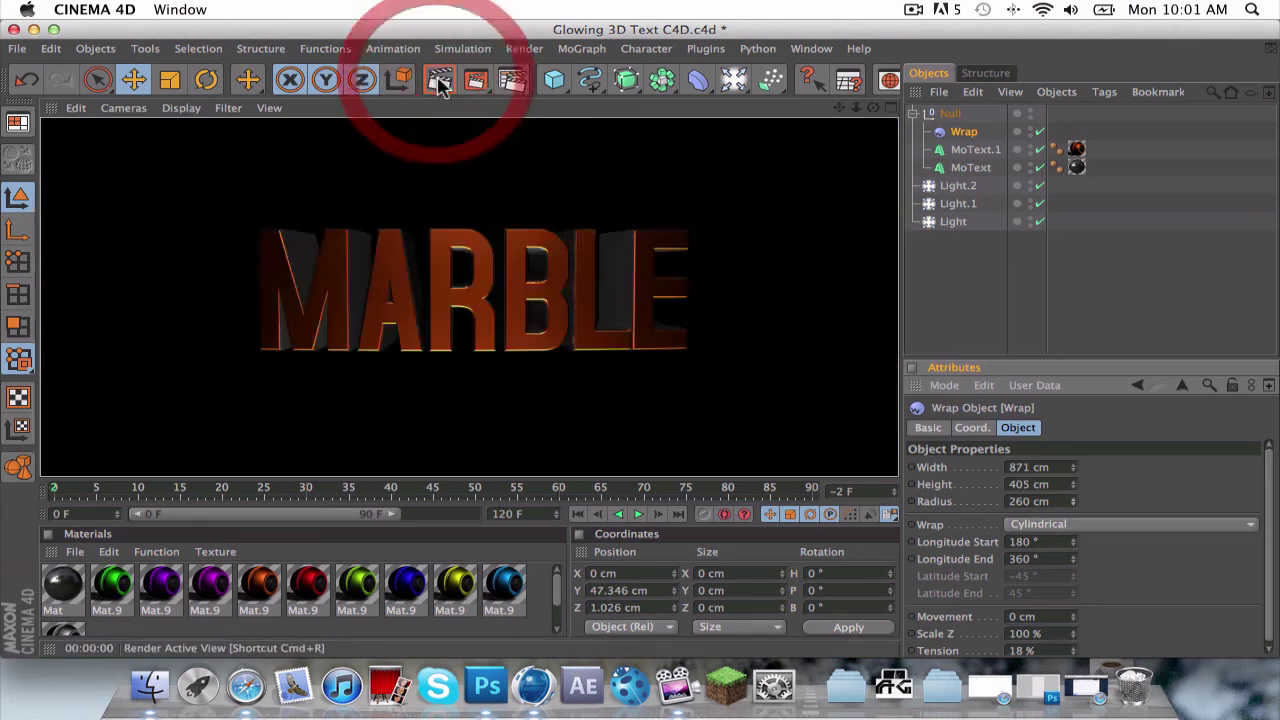
pyautogui.moveTo(873, 108)
pyautogui.mouseDown()
pyautogui.moveTo(842, 168)
pyautogui.moveTo(866, 116)
pyautogui.moveTo(900, 106)
pyautogui.moveTo(870, 106)
pyautogui.moveTo(856, 150)
pyautogui.moveTo(876, 115)
pyautogui.mouseUp()
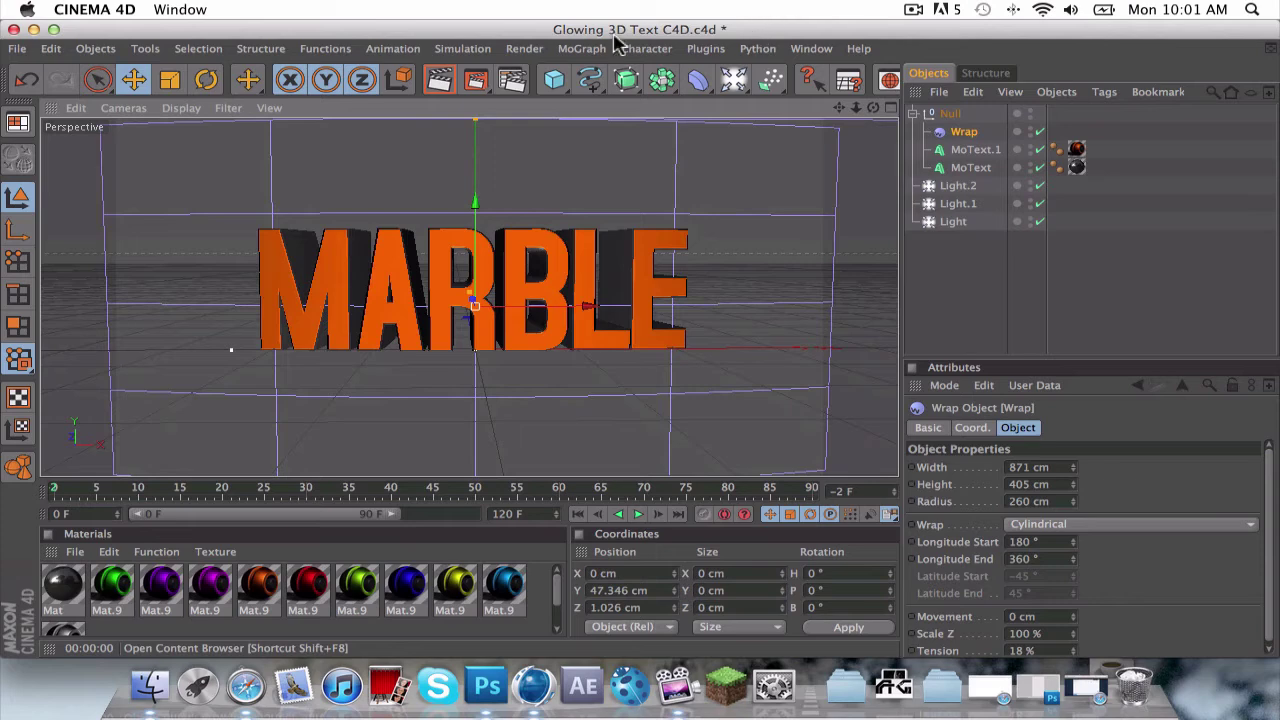
# - Switch to Safari, open YouTube's Video Manager in a new tab and look through the channel's uploaded videos
pyautogui.click(245, 686)
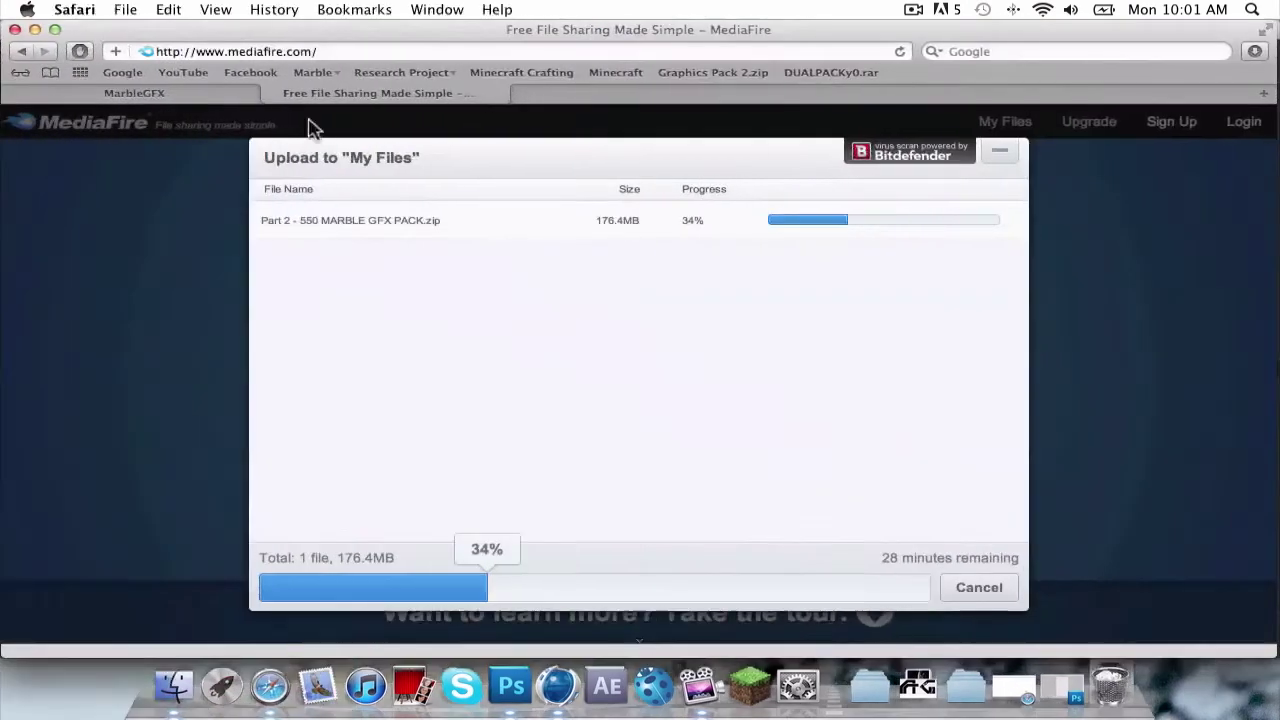
pyautogui.click(127, 9)
pyautogui.click(140, 46)
pyautogui.click(183, 72)
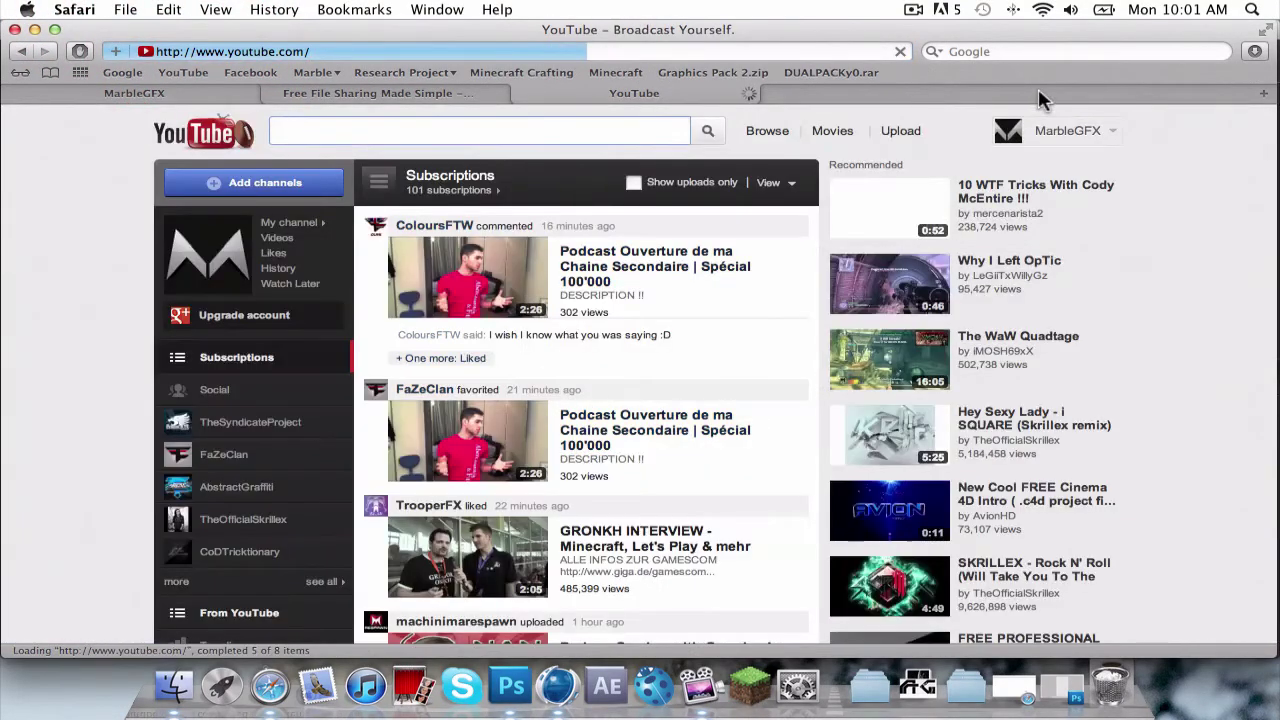
pyautogui.click(1045, 128)
pyautogui.click(1034, 205)
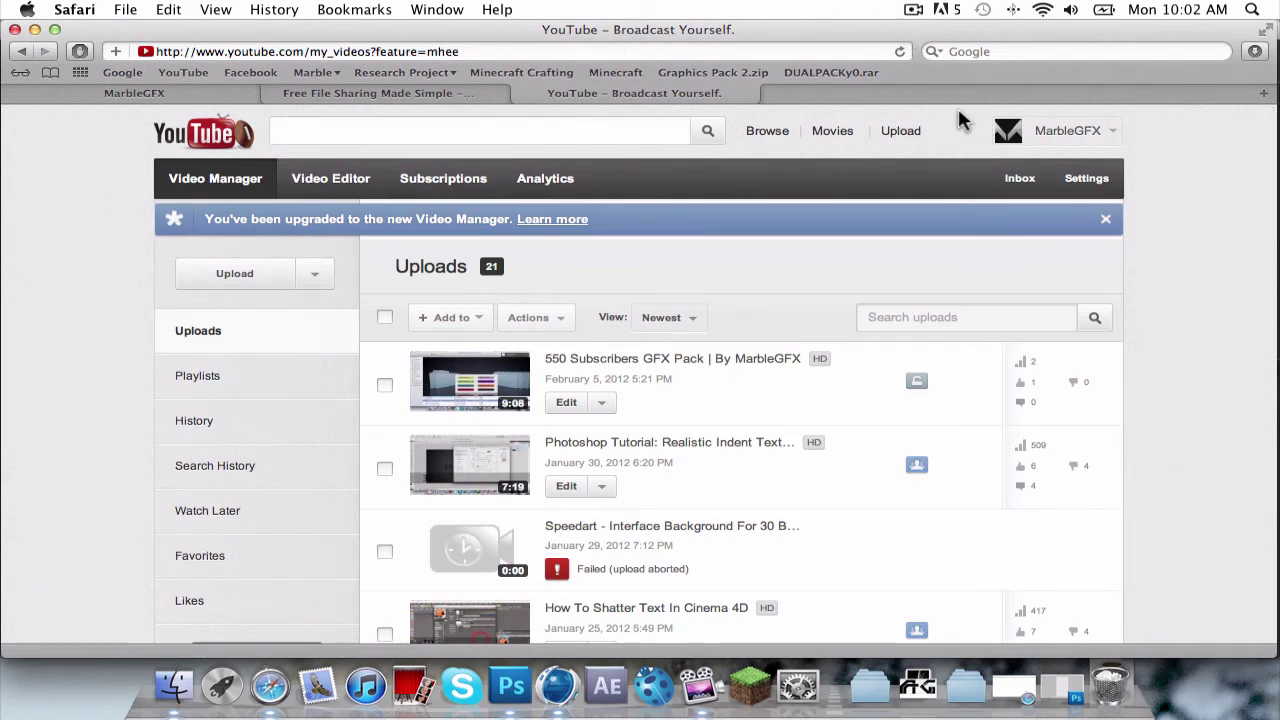
pyautogui.scroll(-15, 1166, 216)
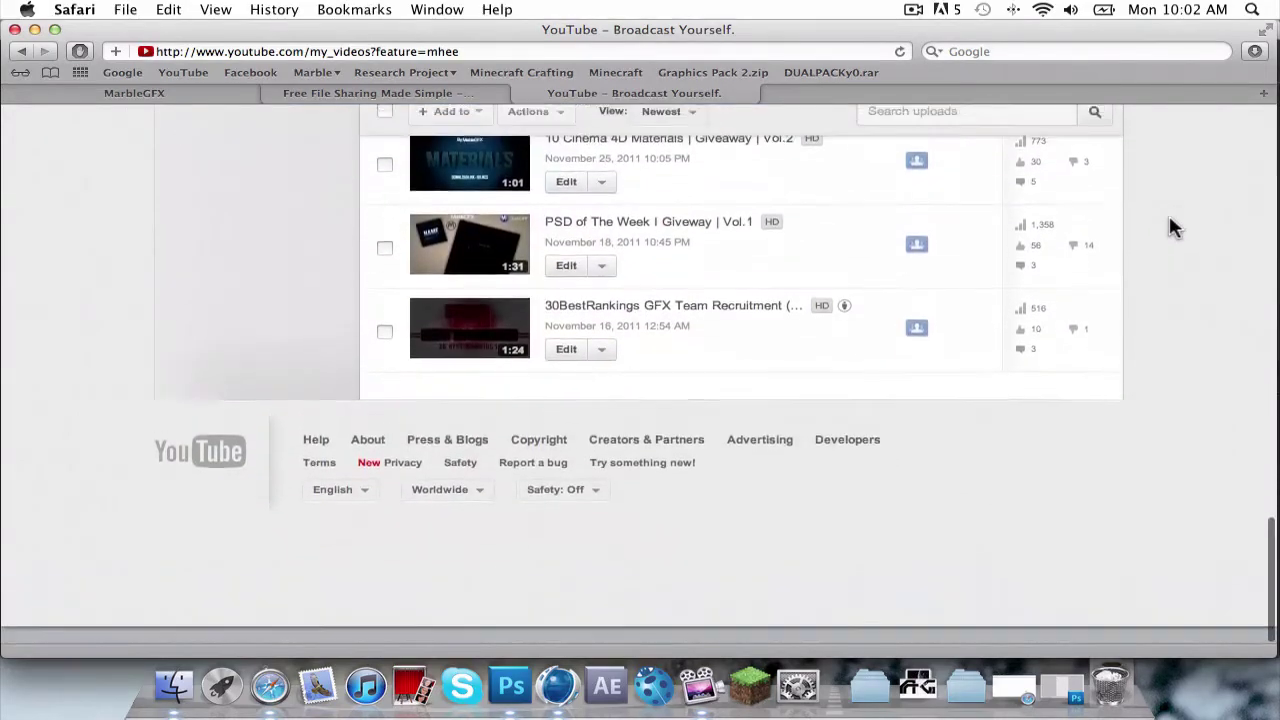
pyautogui.scroll(8, 1140, 190)
pyautogui.scroll(8, 1100, 155)
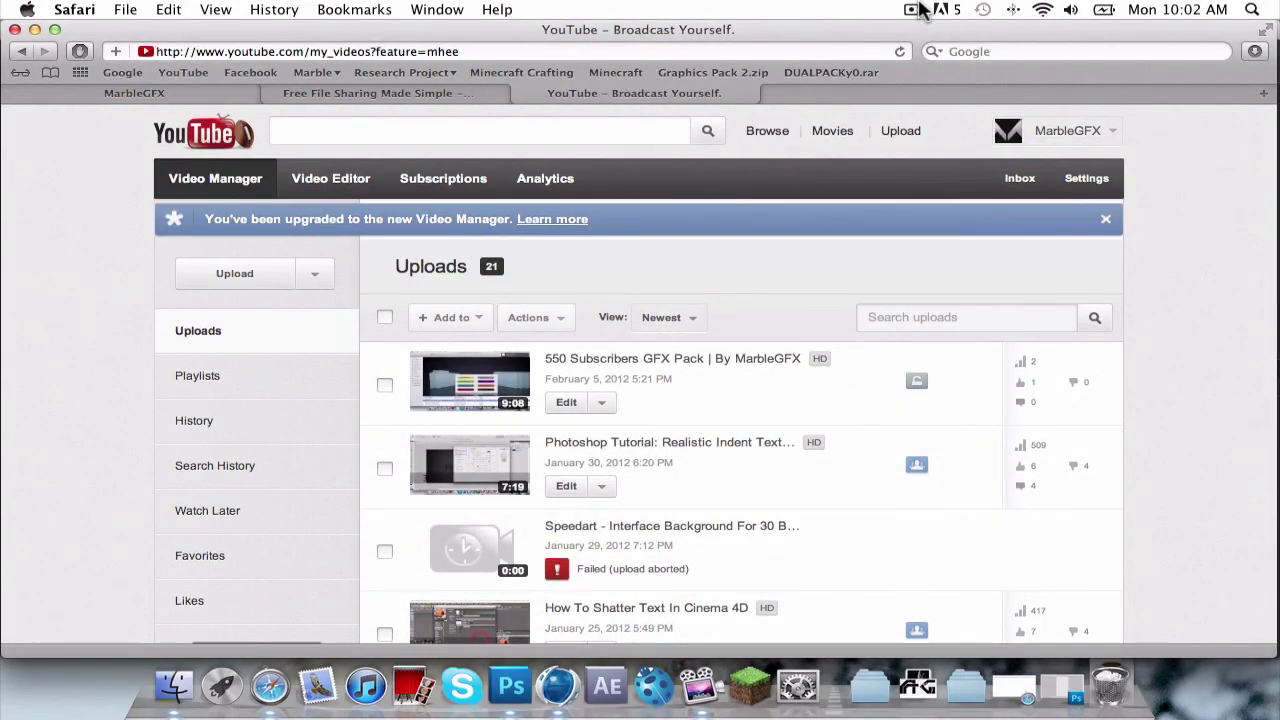
pyautogui.click(914, 9)
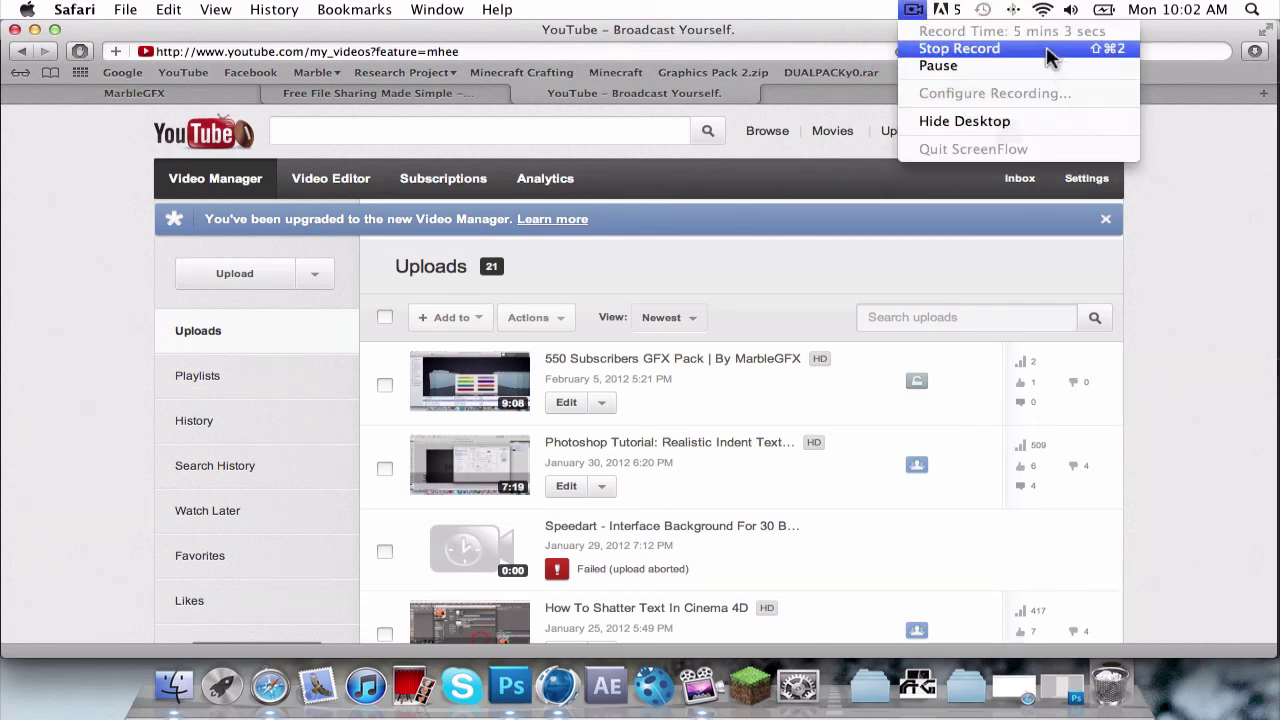